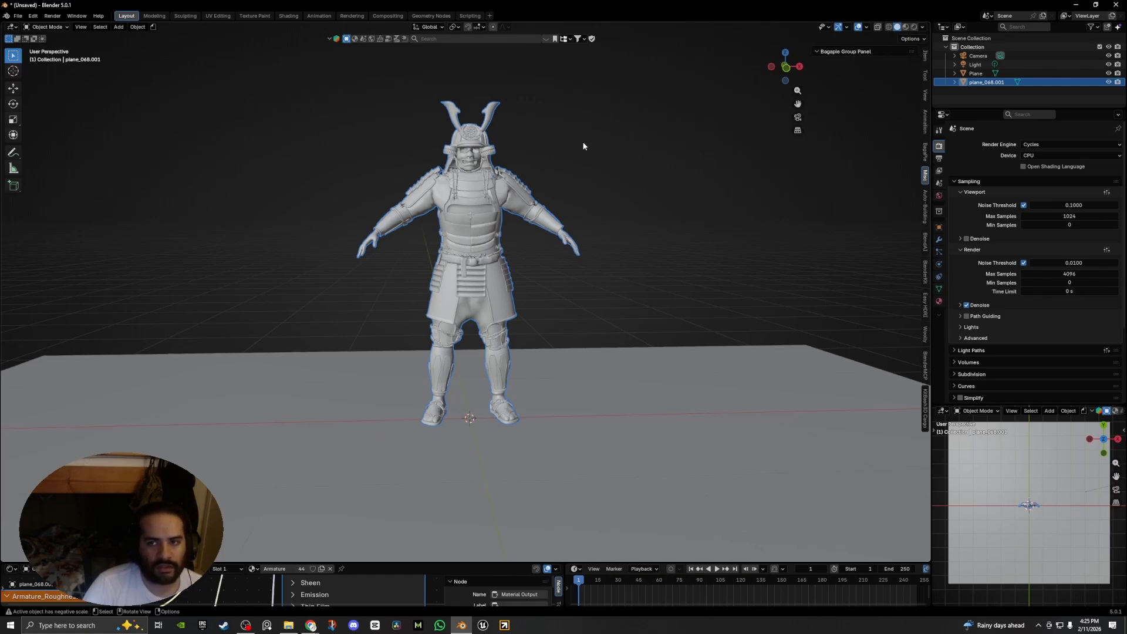
Apply all transforms to the samurai mesh so its location, rotation and scale are reset.
left_click(925, 56)
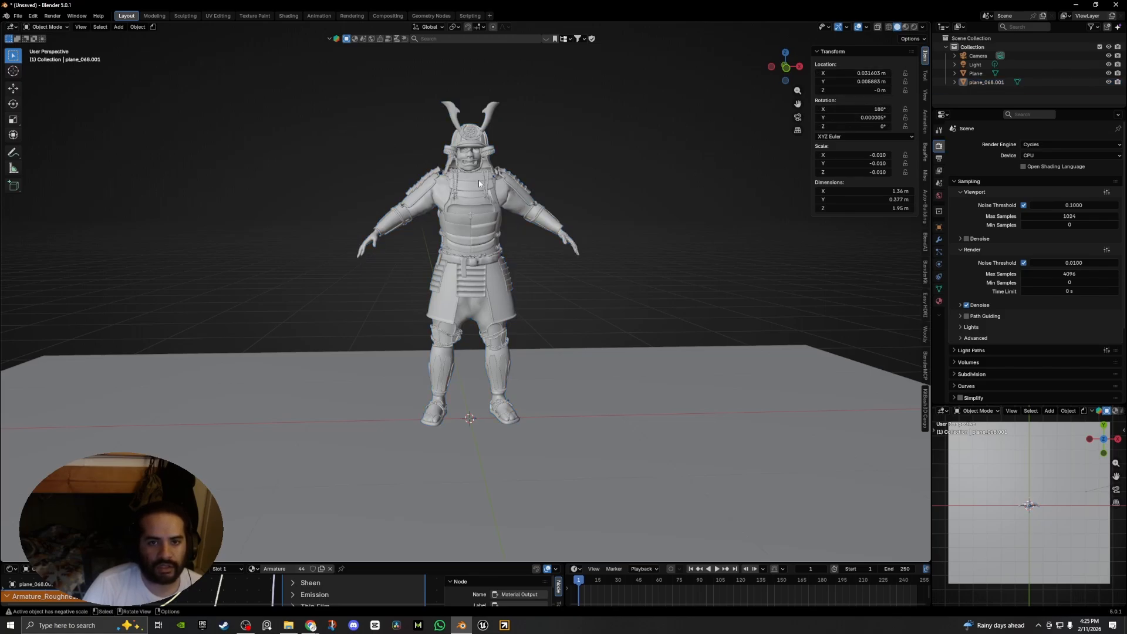
left_click(138, 27)
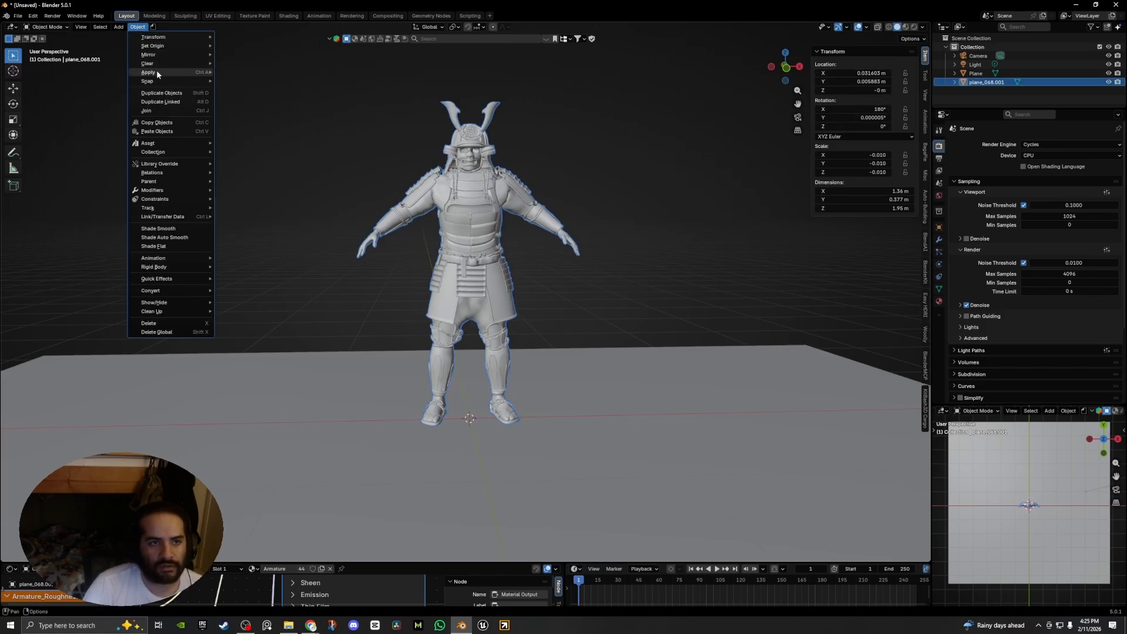
mouse_move(157, 71)
left_click(261, 98)
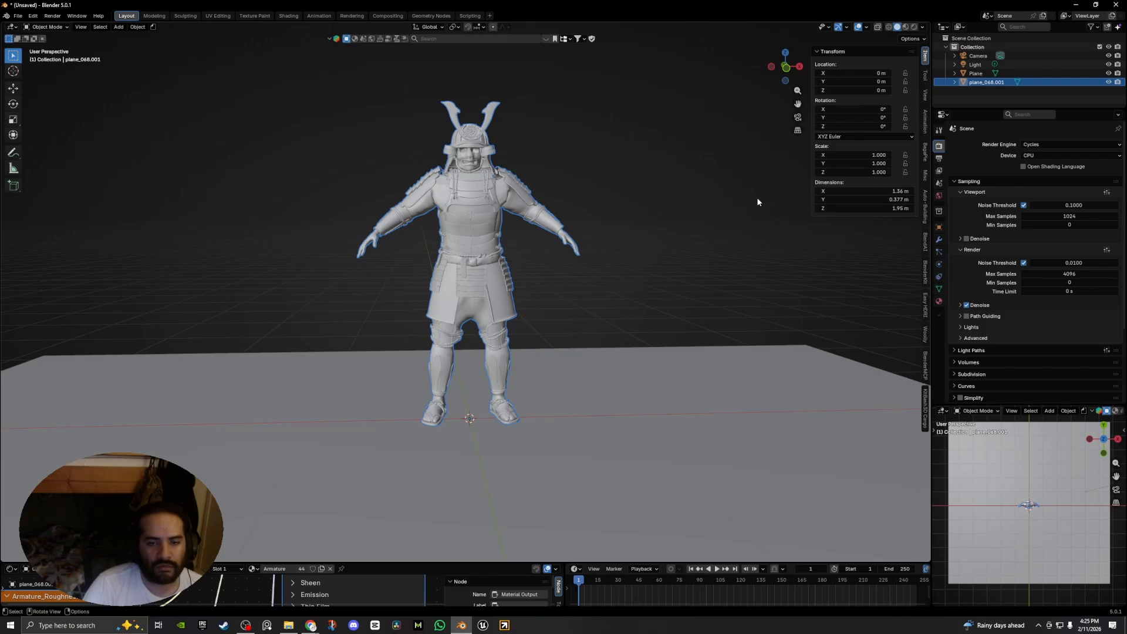
Try moving the samurai mesh up and away from the world origin, and undo the move.
middle_click_drag(570, 287, 513, 280)
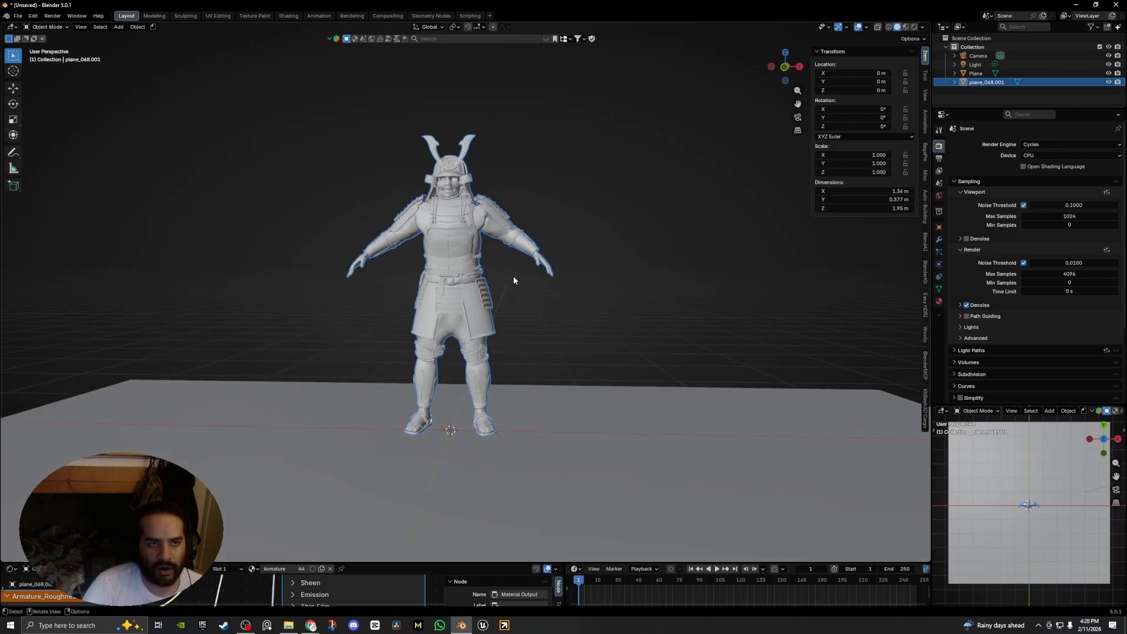
left_click(138, 27)
left_click(138, 27)
mouse_move(150, 49)
left_click(137, 27)
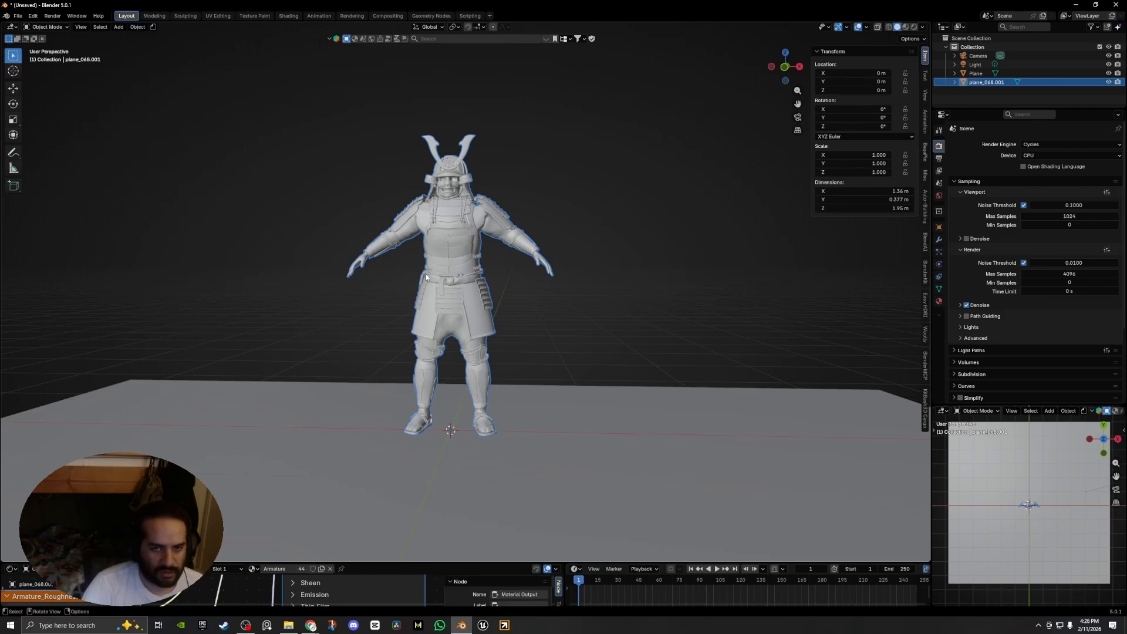
left_click_drag(426, 277, 462, 205)
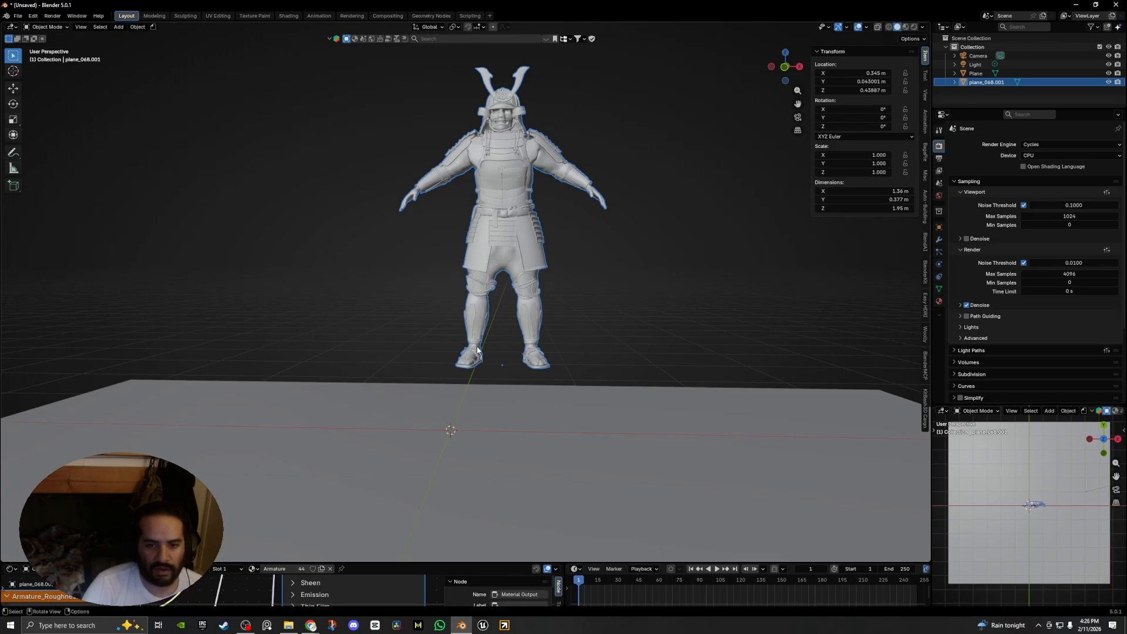
key("ctrl+z")
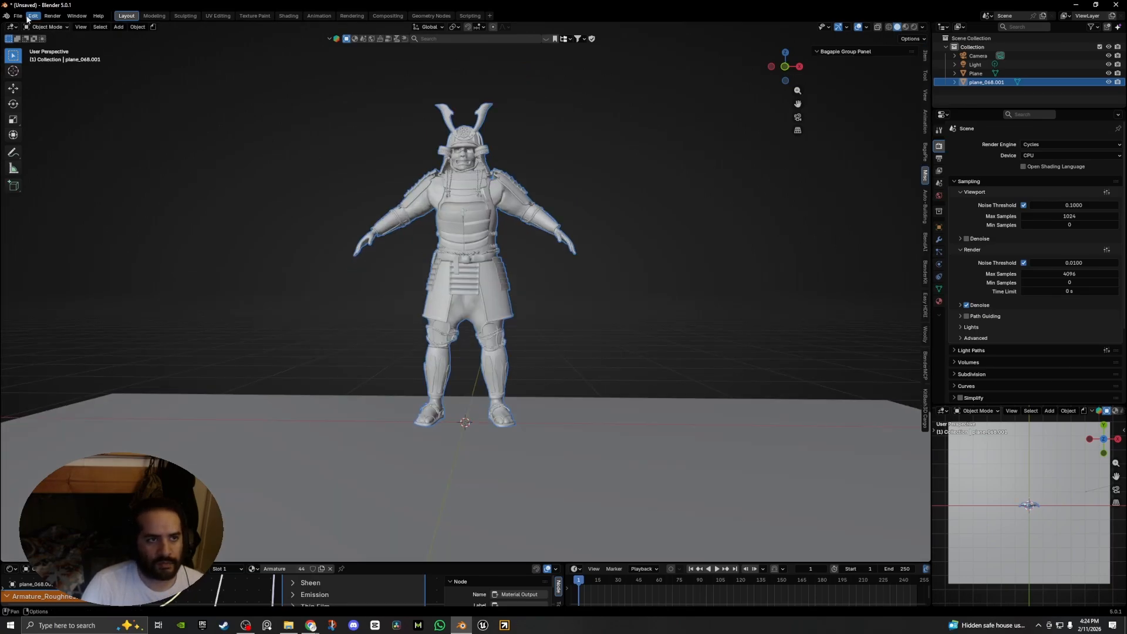
Export only the selected samurai as Untitled.obj in Wavefront OBJ format to the Downloads folder.
left_click(18, 16)
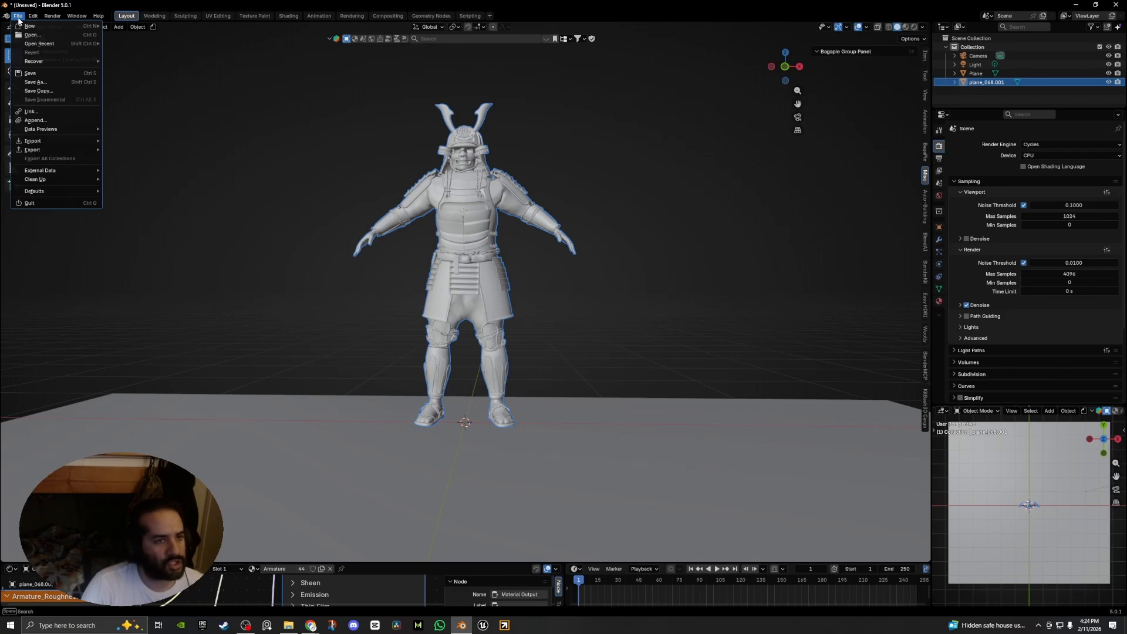
mouse_move(50, 150)
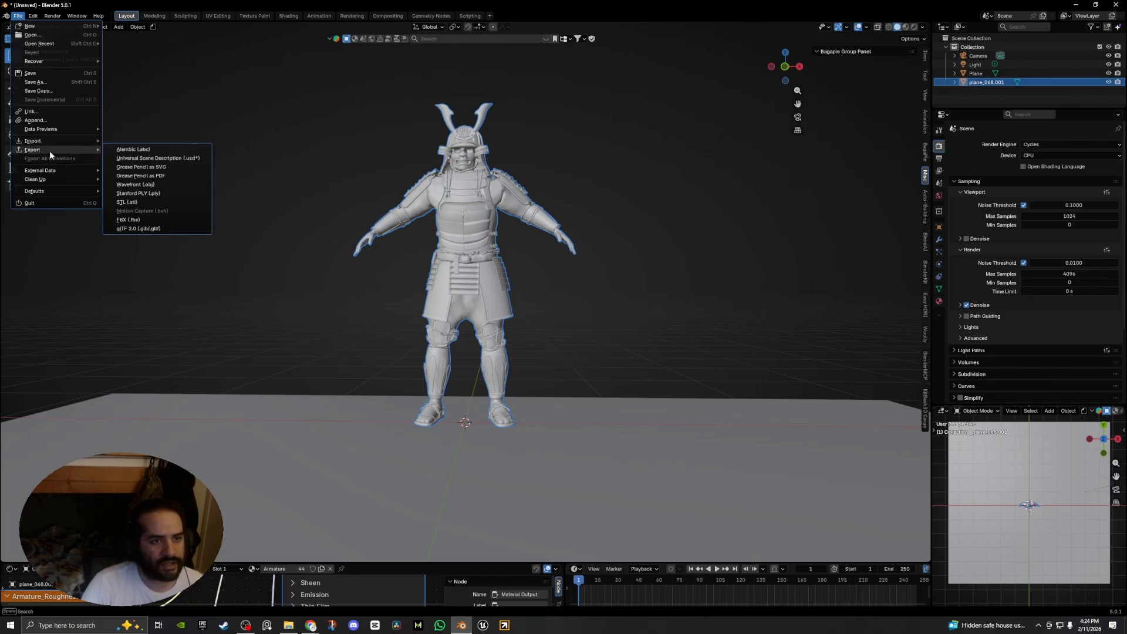
left_click(152, 185)
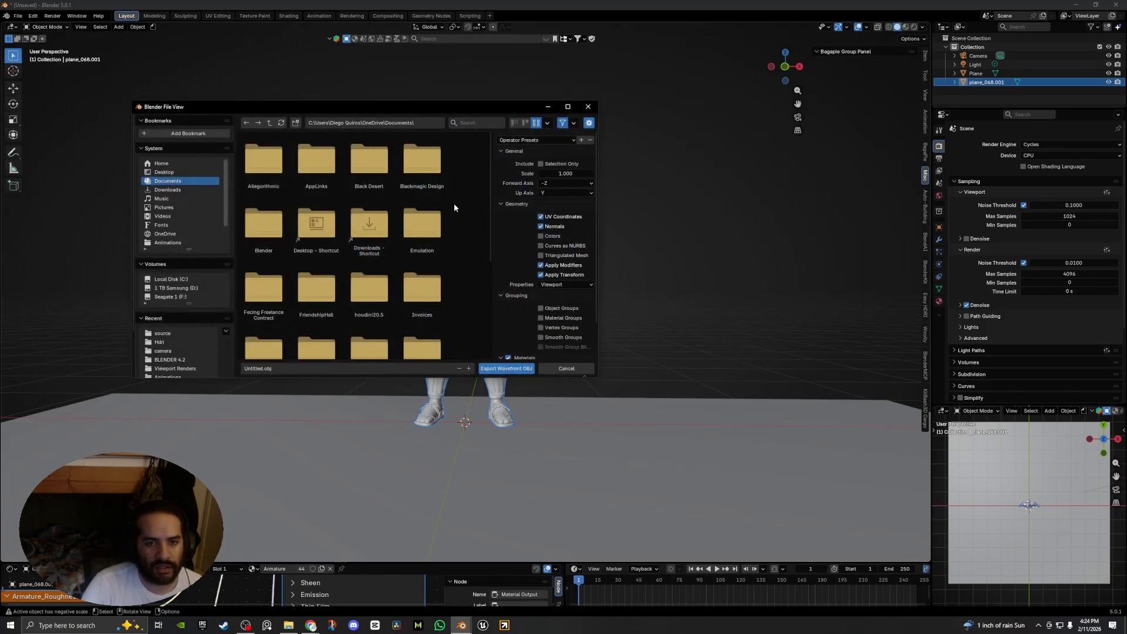
left_click(176, 288)
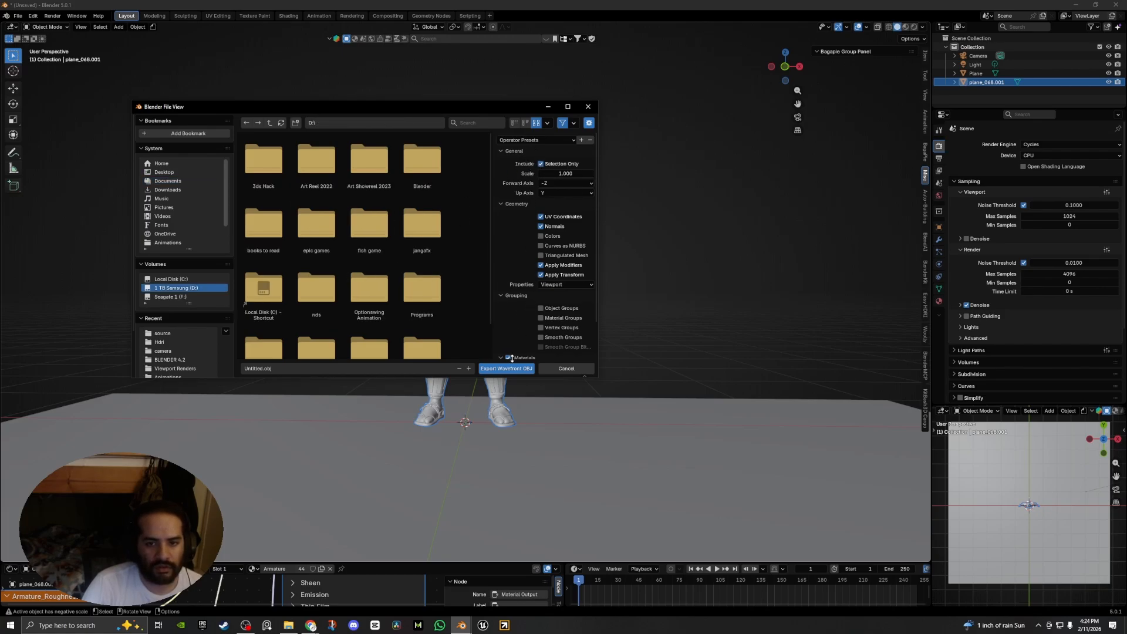
left_click(175, 189)
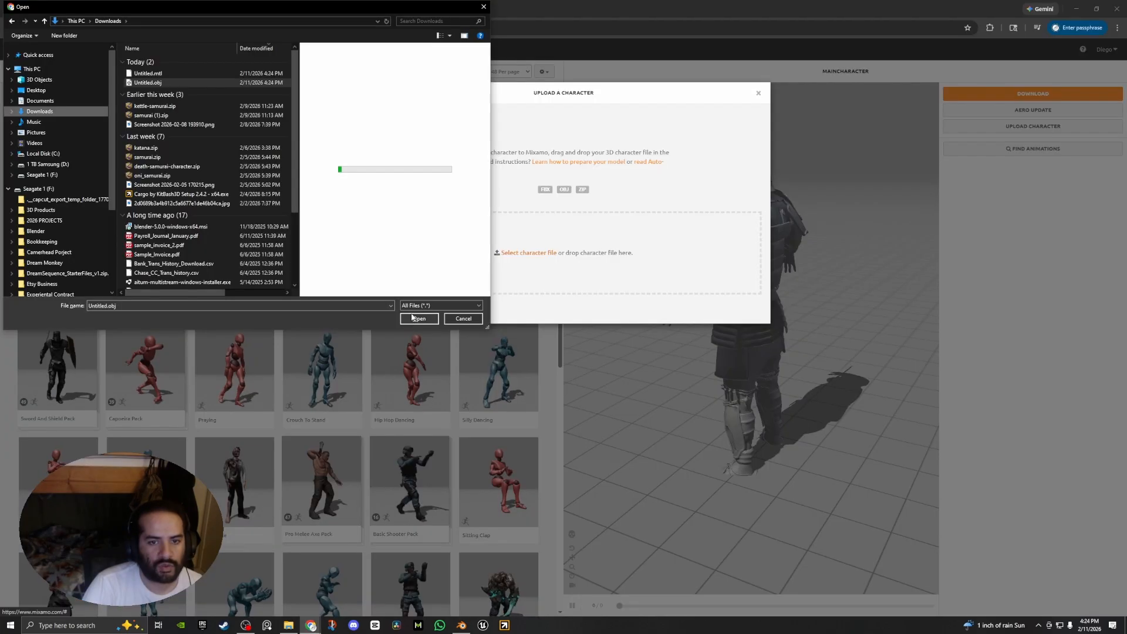
Upload Untitled.obj to Mixamo's auto-rigger and orient the character about the Y axis so it faces forward.
left_click(415, 319)
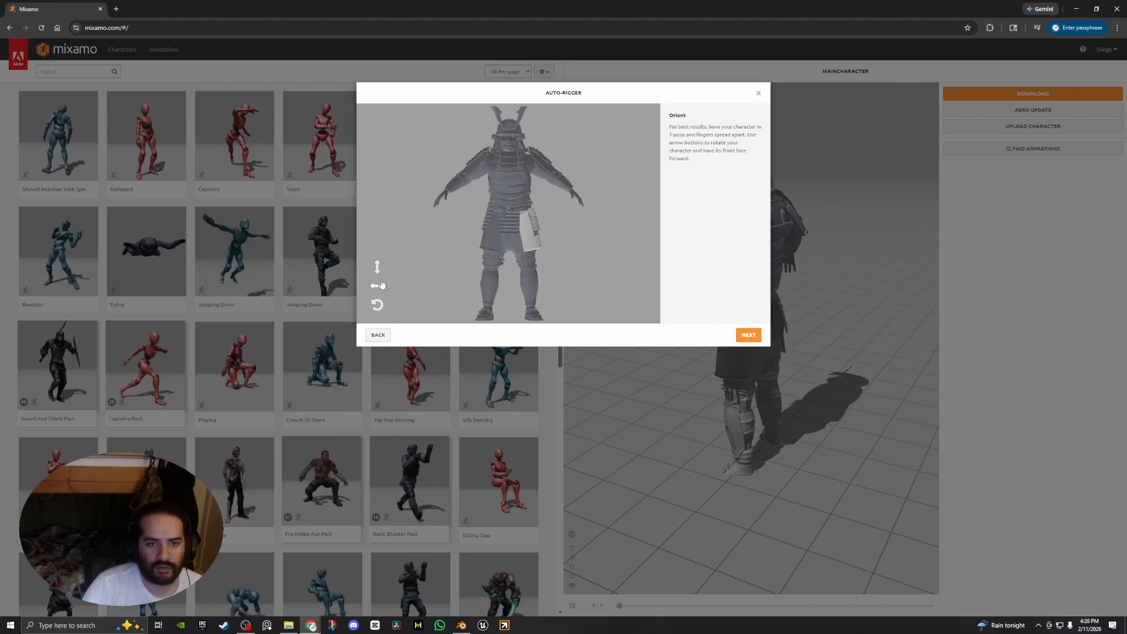
left_click(377, 285)
left_click(377, 286)
left_click(379, 285)
left_click(378, 285)
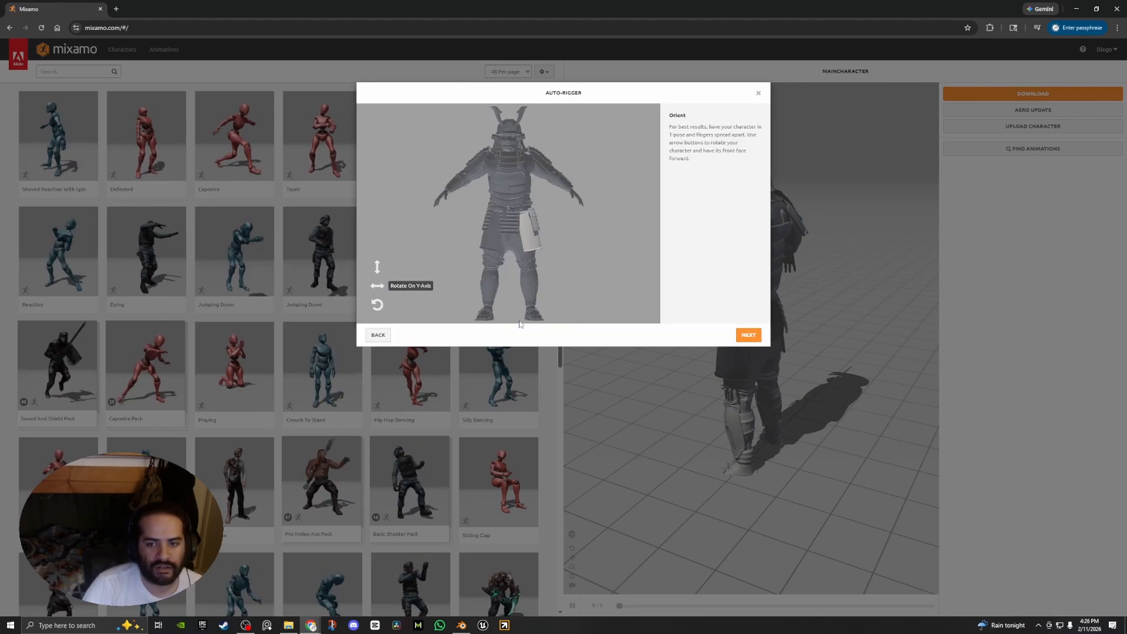
left_click(748, 336)
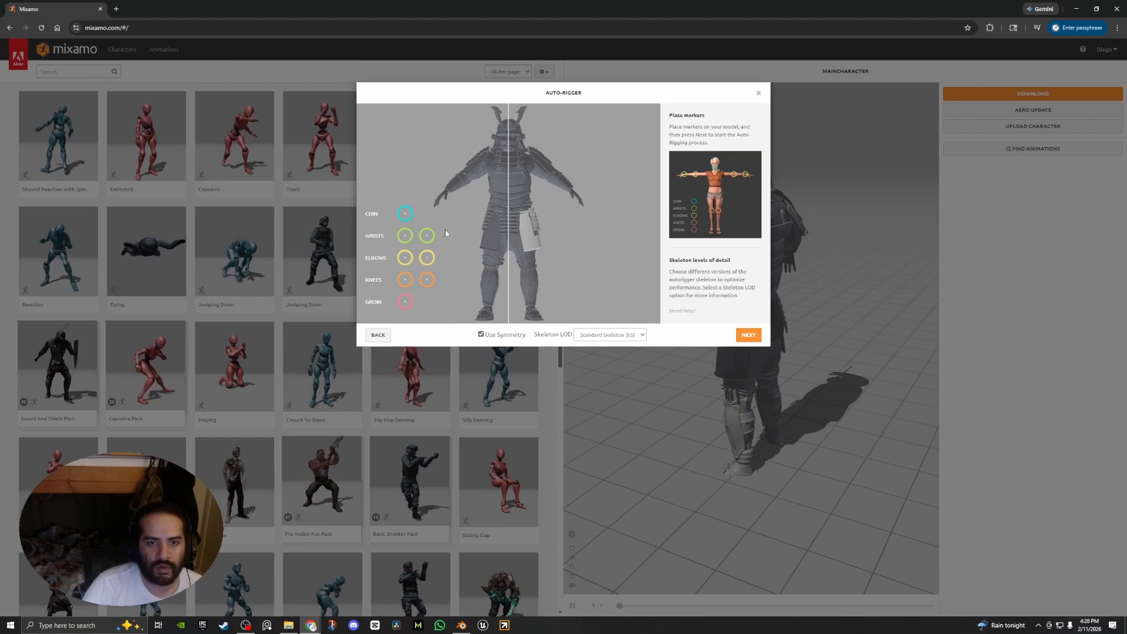
Place the chin, wrist, elbow, knee and groin markers on the samurai with symmetry on.
mouse_move(405, 217)
left_mouse_down()
mouse_move(422, 215)
mouse_move(396, 200)
mouse_move(409, 223)
mouse_move(480, 163)
mouse_move(510, 154)
left_mouse_up()
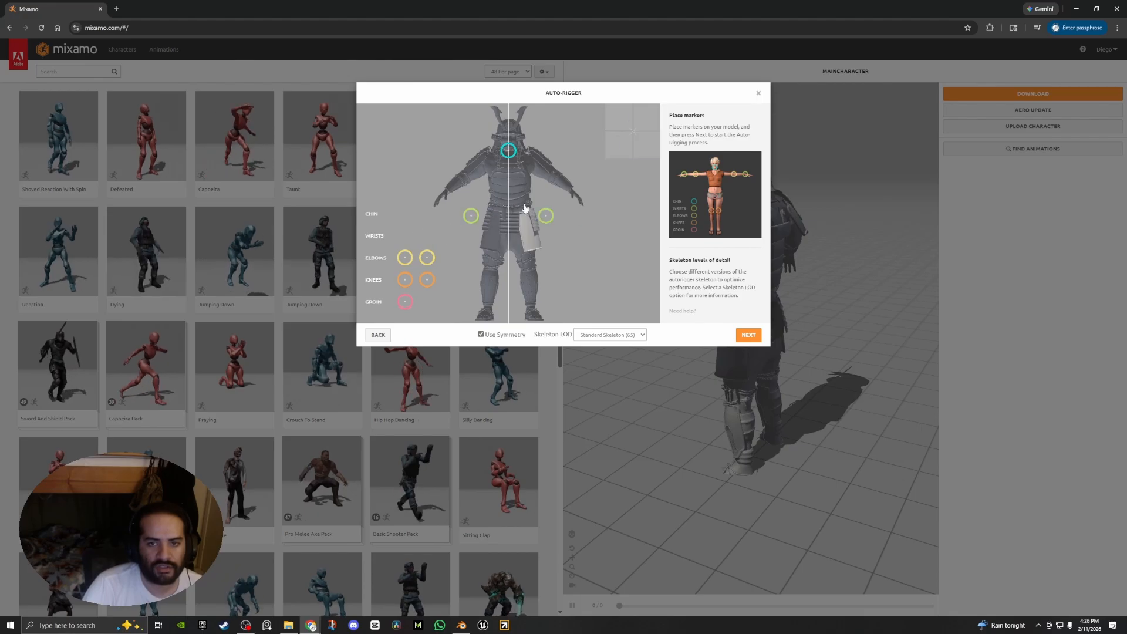
left_click_drag(427, 236, 568, 189)
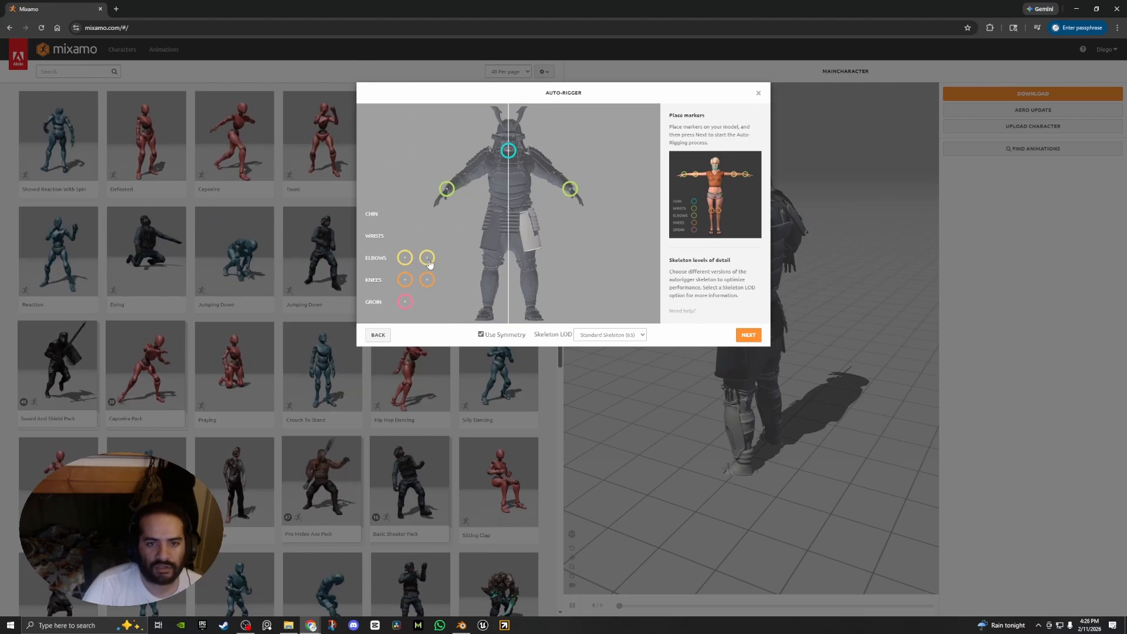
left_click_drag(428, 259, 554, 174)
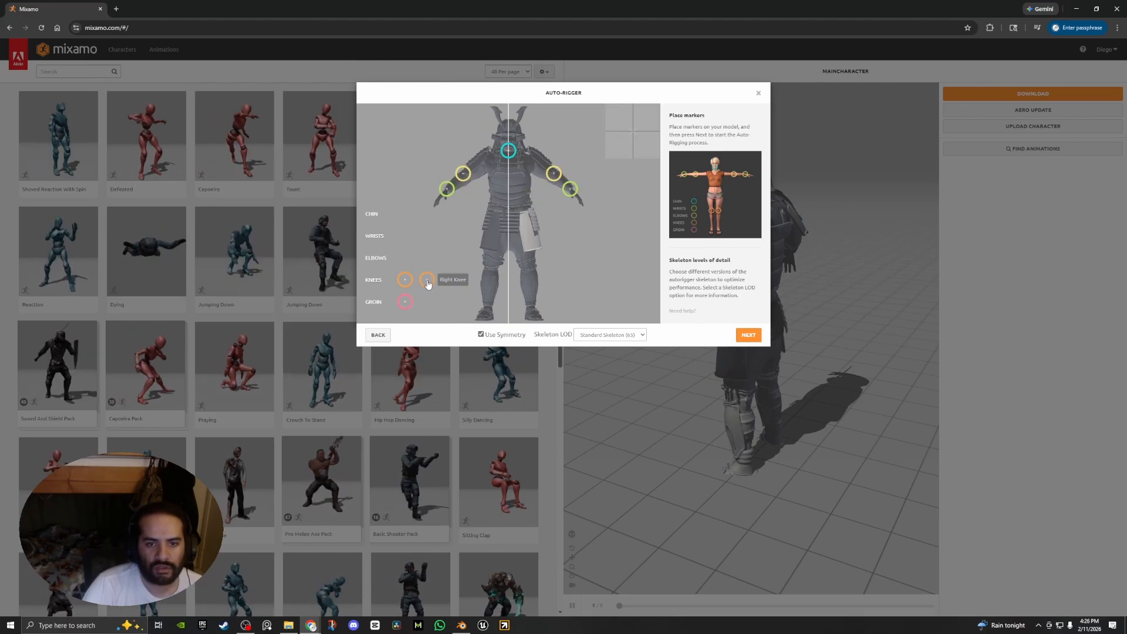
left_click_drag(427, 280, 528, 258)
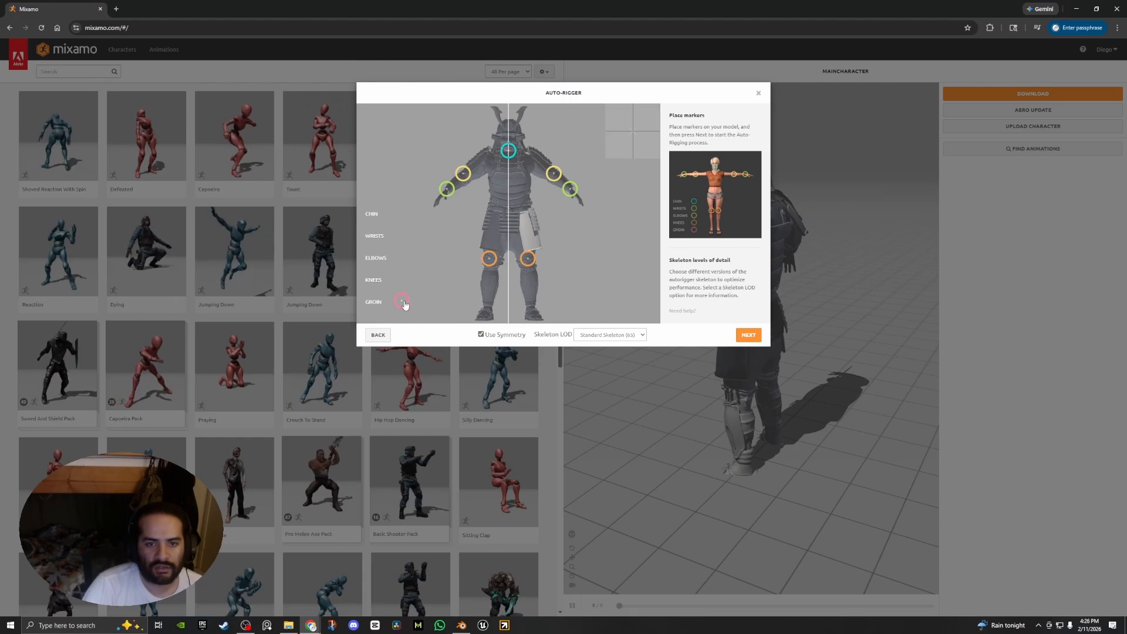
left_click_drag(404, 305, 510, 216)
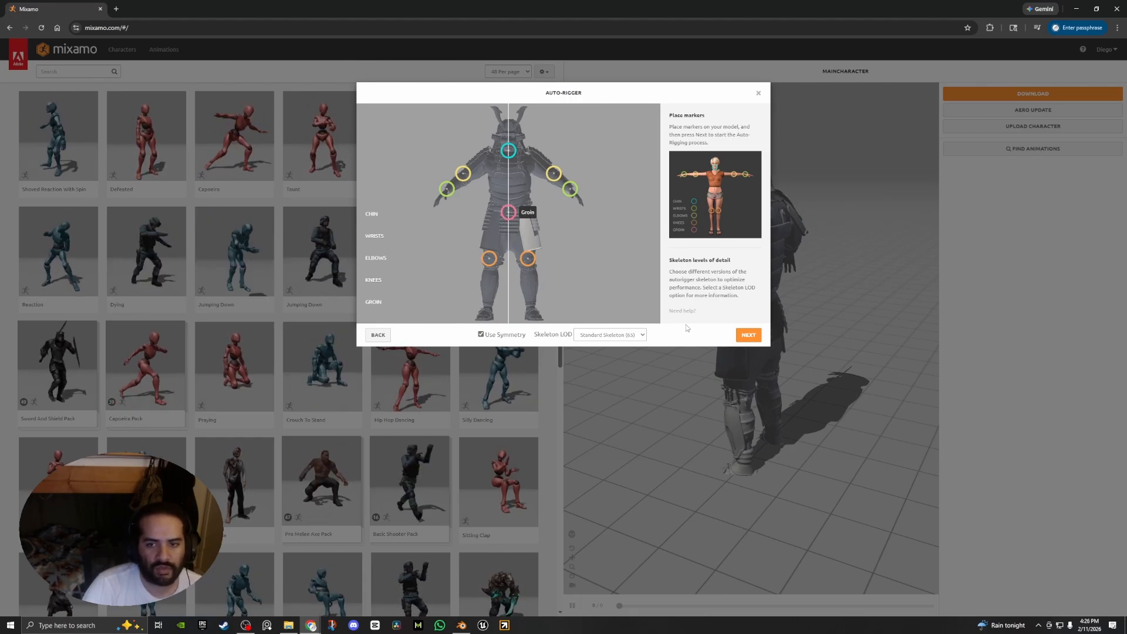
Auto-rig the samurai with the Standard Skeleton (65) and accept it as the new character.
left_click(608, 334)
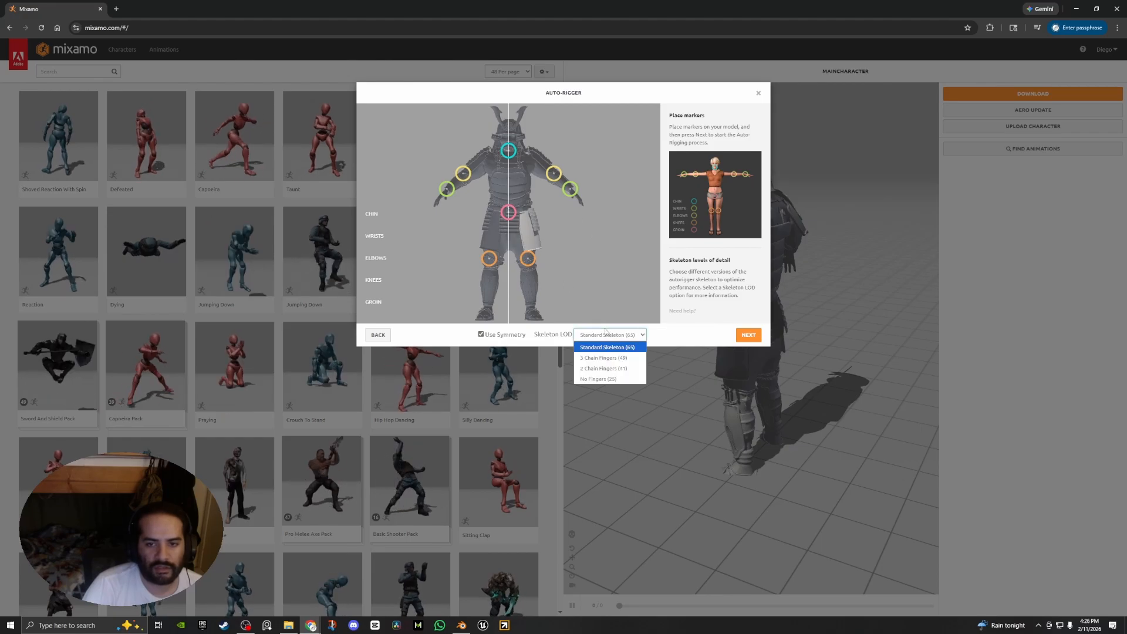
left_click(675, 338)
left_click(749, 336)
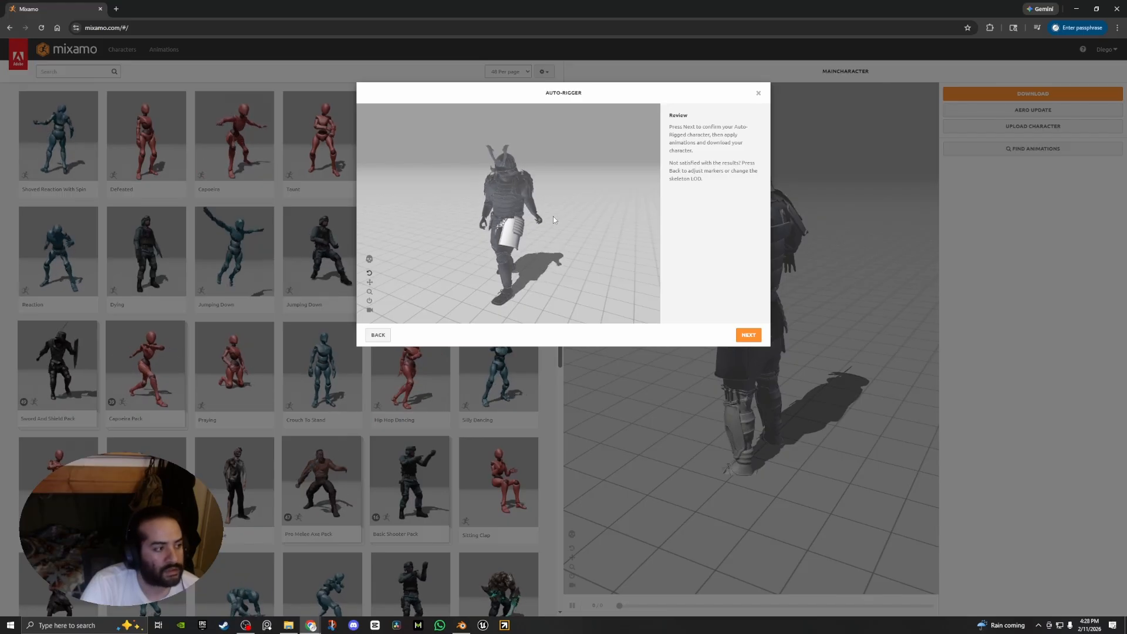
left_click(749, 336)
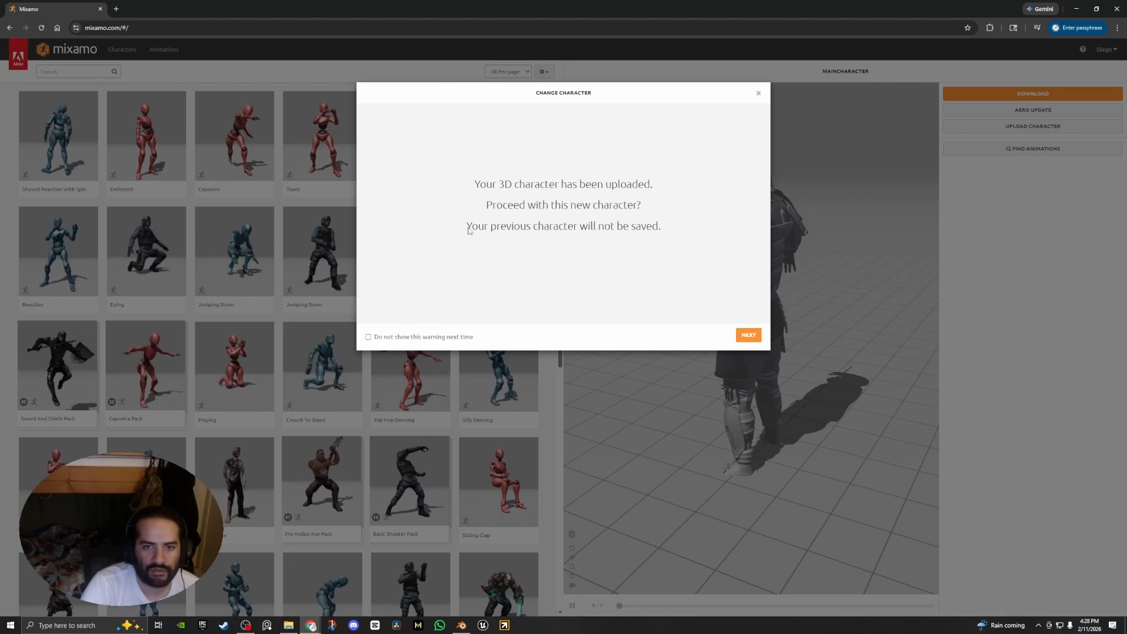
left_click(748, 336)
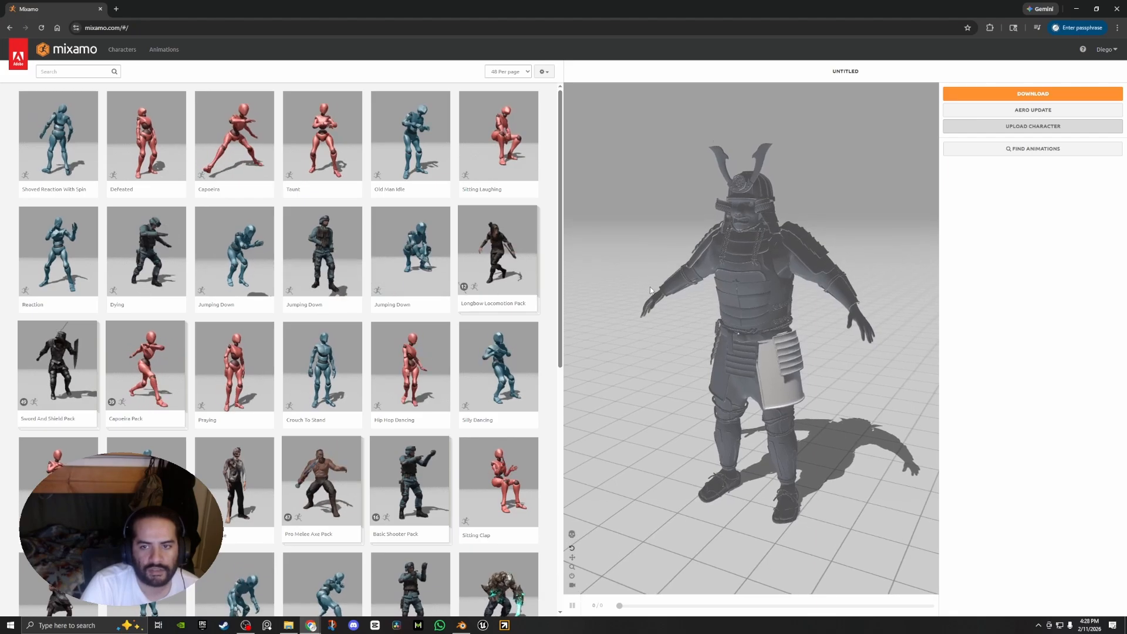
Apply the Sitting Laughing animation to the samurai and download it as FBX Binary with skin.
left_click_drag(700, 286, 732, 297)
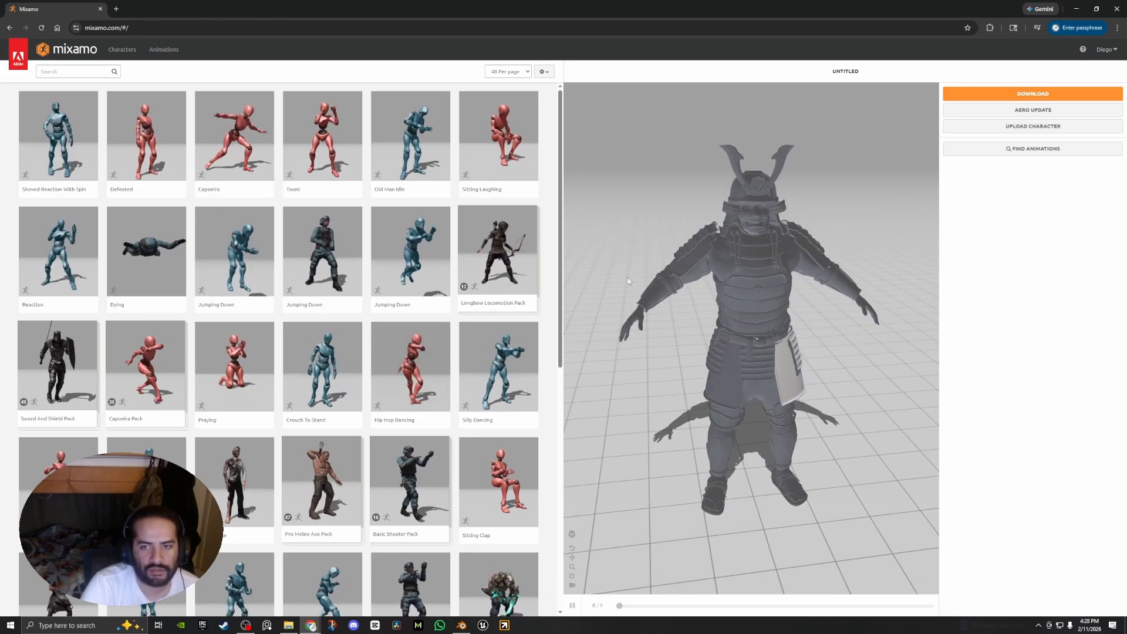
left_click_drag(628, 277, 762, 288)
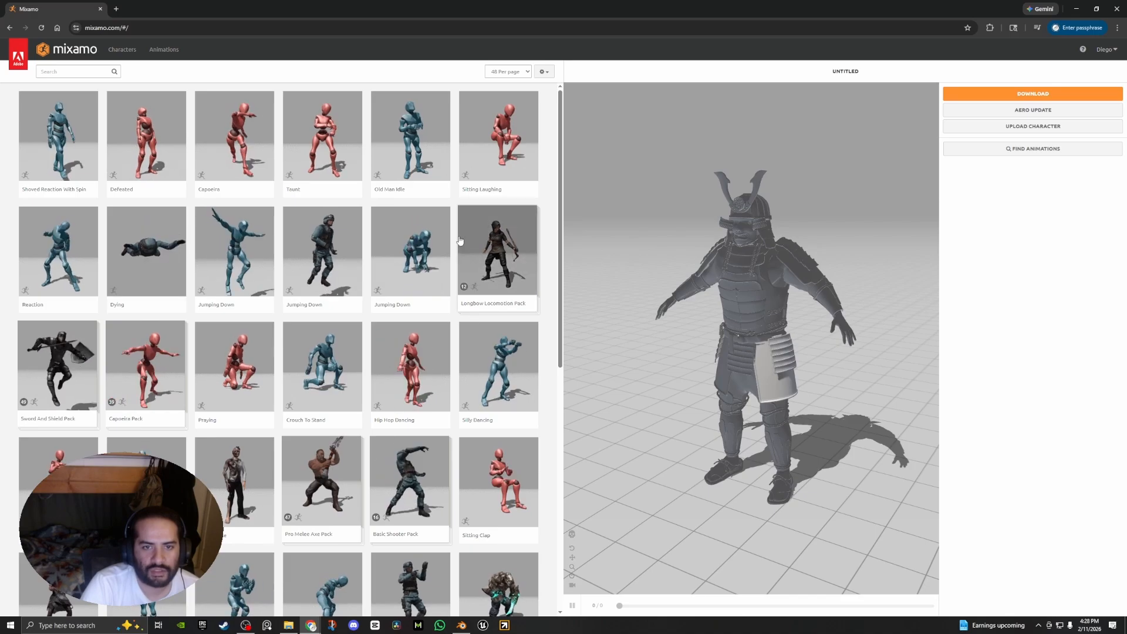
left_click(499, 140)
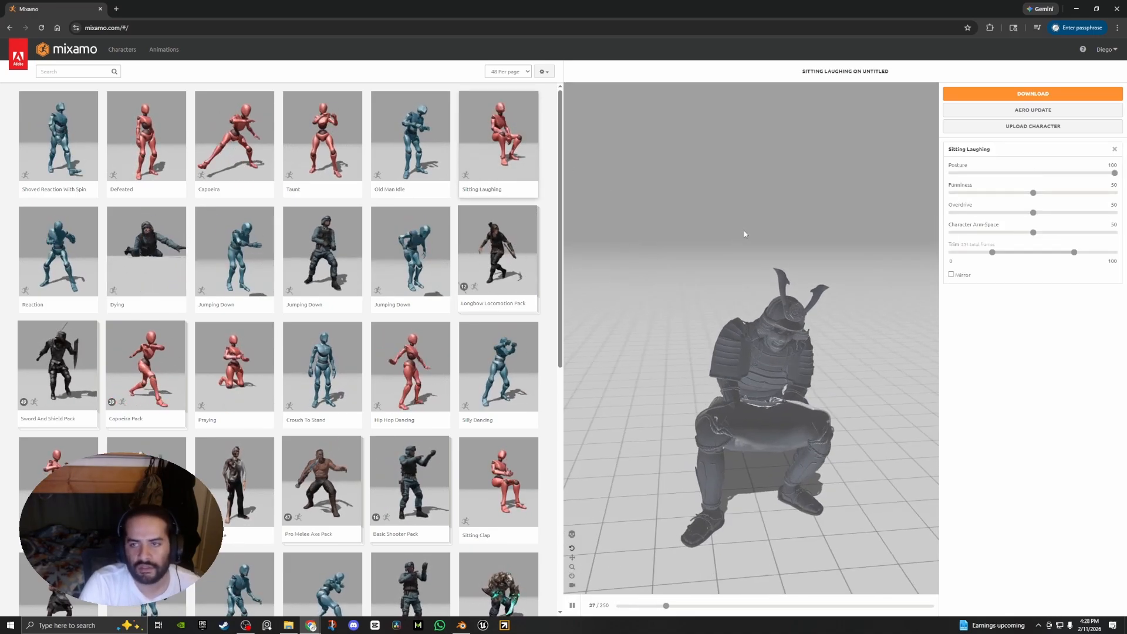
left_click(1028, 95)
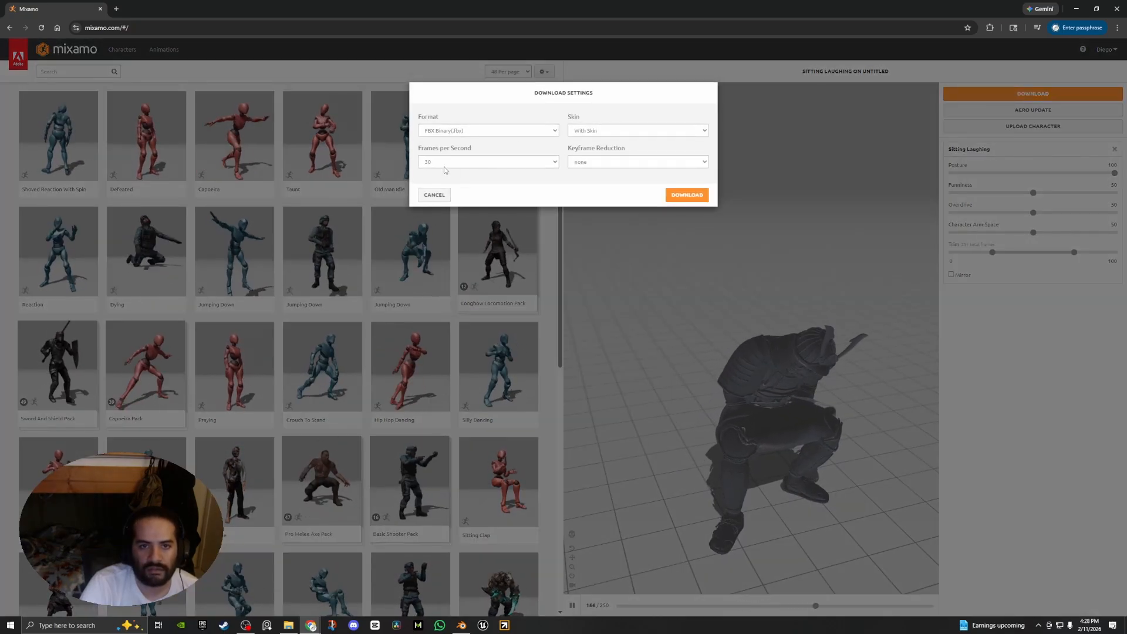
left_click(683, 195)
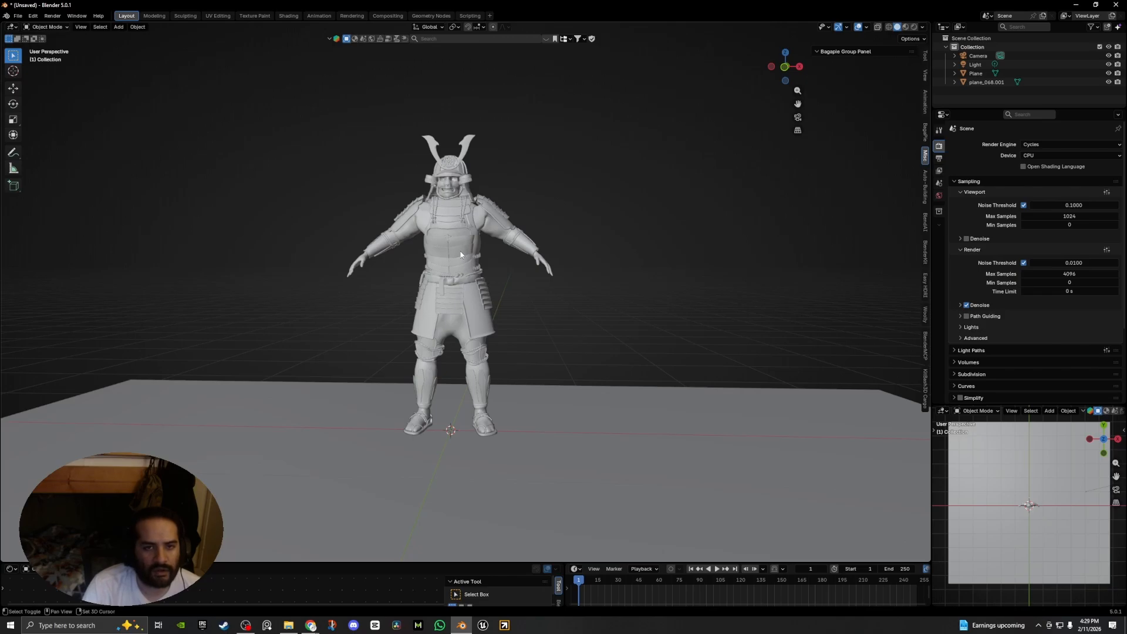
Switch to Blender and import Sitting Laughing.fbx from the Downloads folder into the scene.
middle_click_drag(461, 254, 522, 276, "shift")
left_click(21, 16)
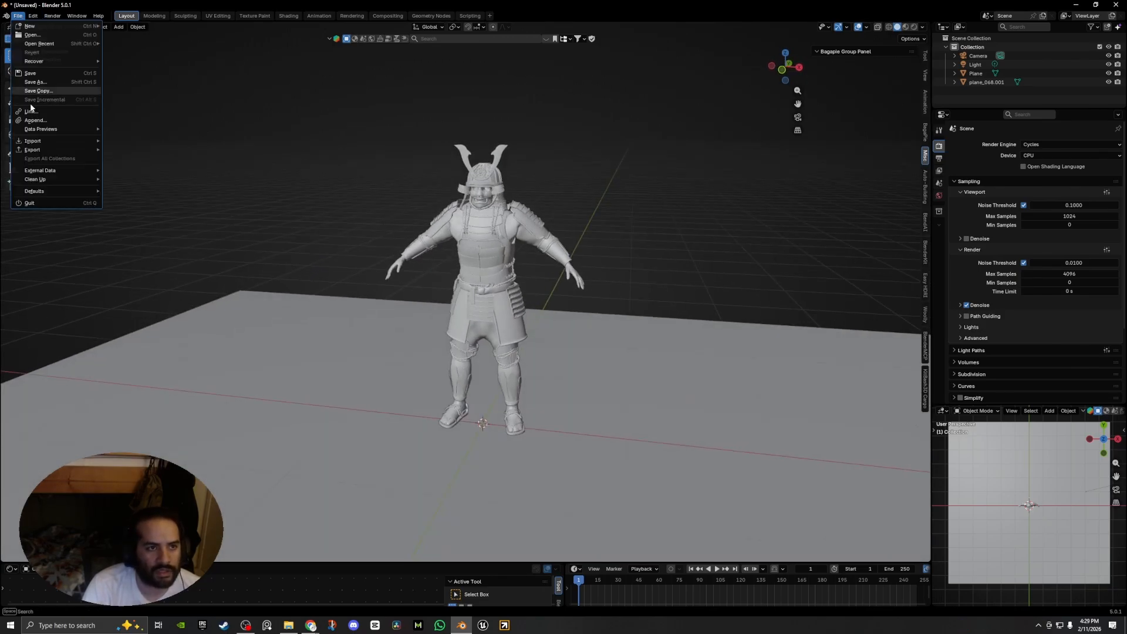
mouse_move(40, 148)
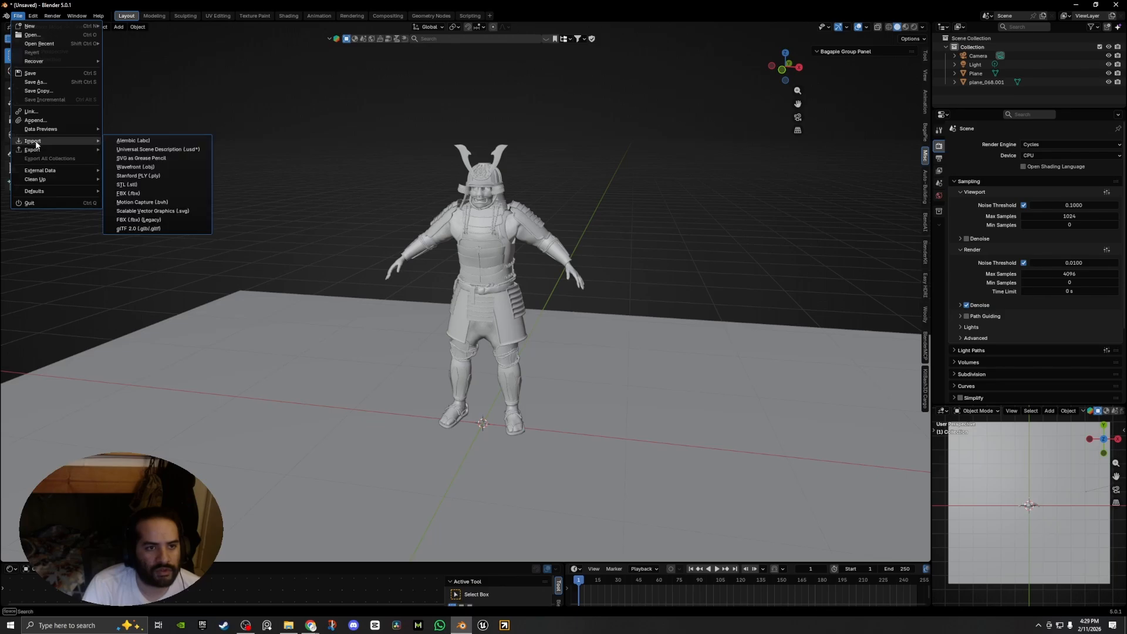
left_click(127, 194)
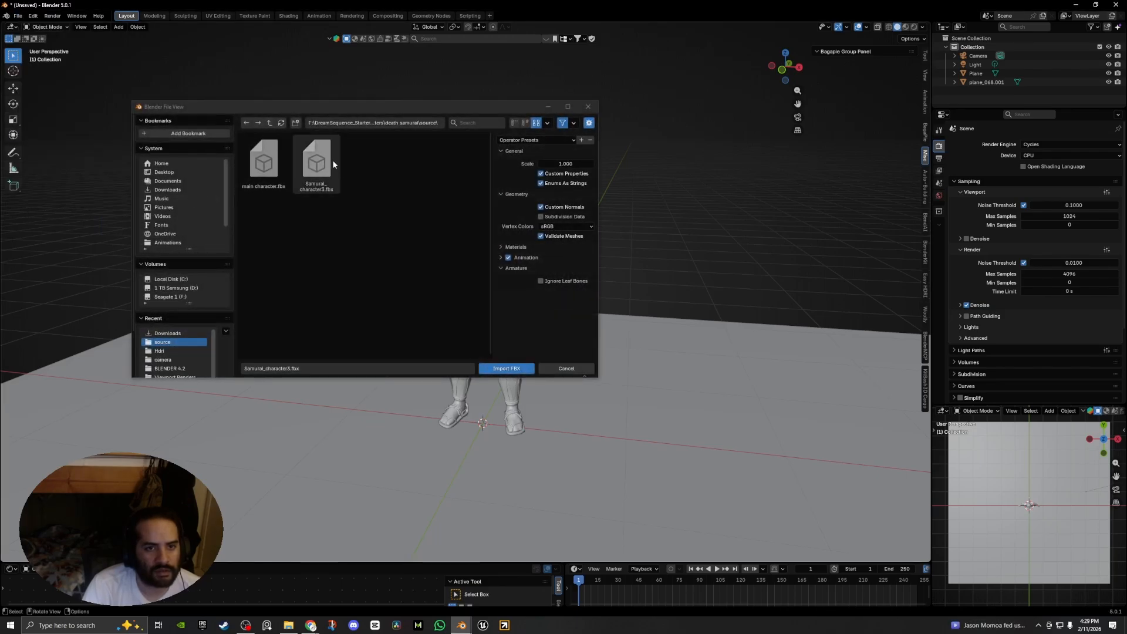
left_click(167, 189)
left_click(317, 162)
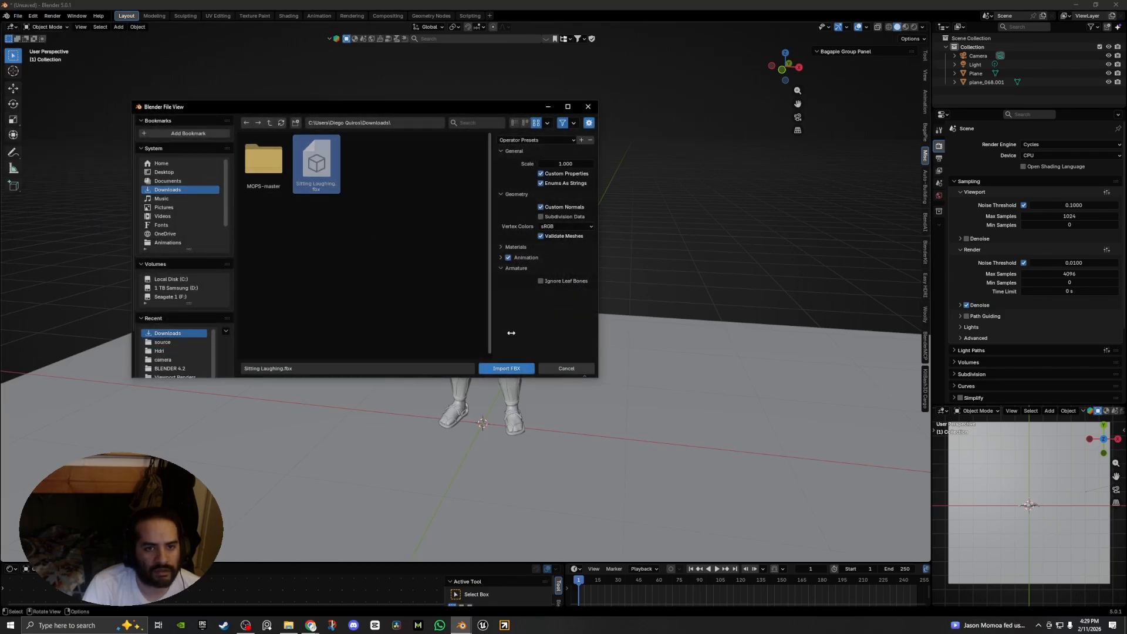
left_click(507, 368)
Move the imported samurai and its armature along the X axis beside the original mesh, and play the animation.
key("s")
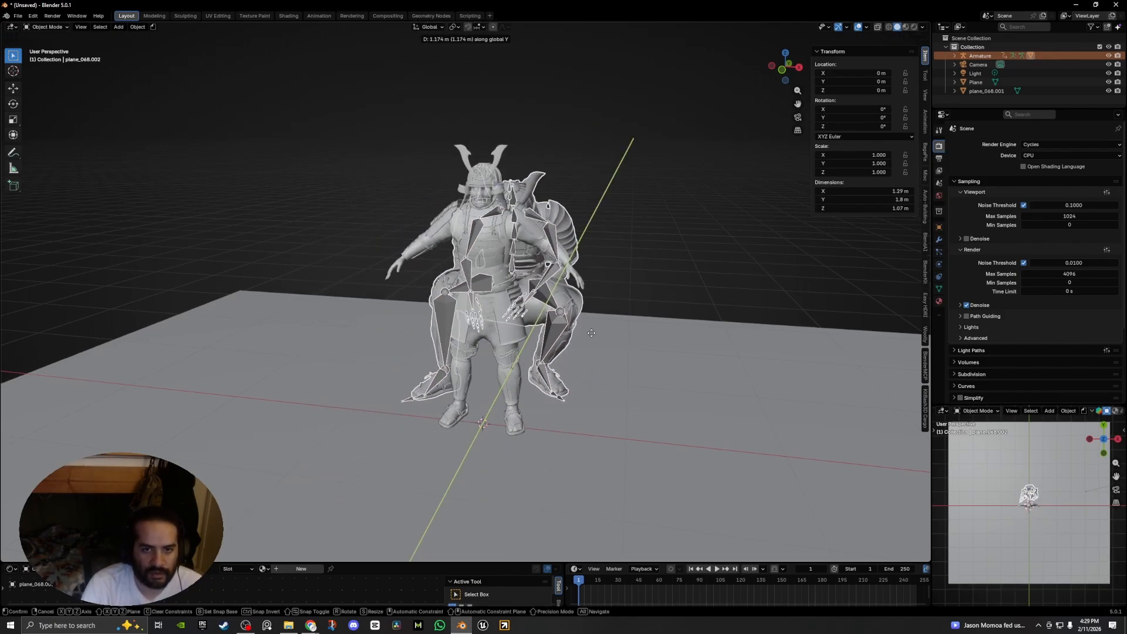
left_click(547, 363)
key("space")
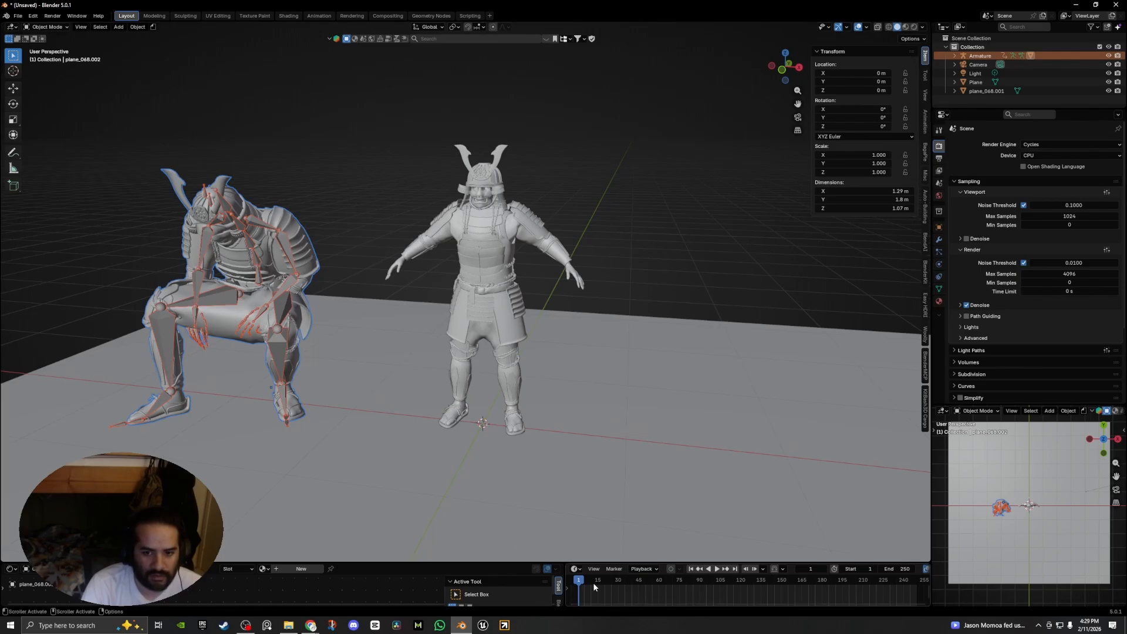
Stop the animation at frame 150 and switch the viewport to Material Preview shading.
mouse_move(390, 303)
middle_mouse_down()
mouse_move(517, 317)
mouse_move(541, 267)
mouse_move(526, 260)
middle_mouse_up()
key("space")
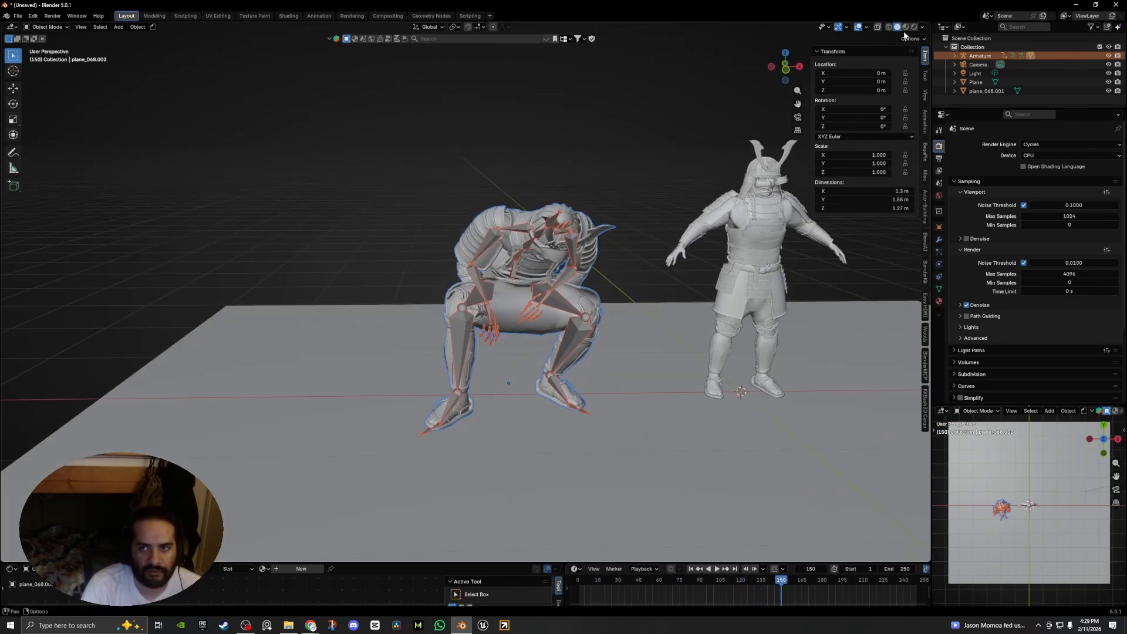
left_click(905, 27)
Enlarge the node editor area, select the original samurai, and copy all of its material nodes.
middle_click_drag(609, 214, 479, 227, "shift")
left_click(598, 231)
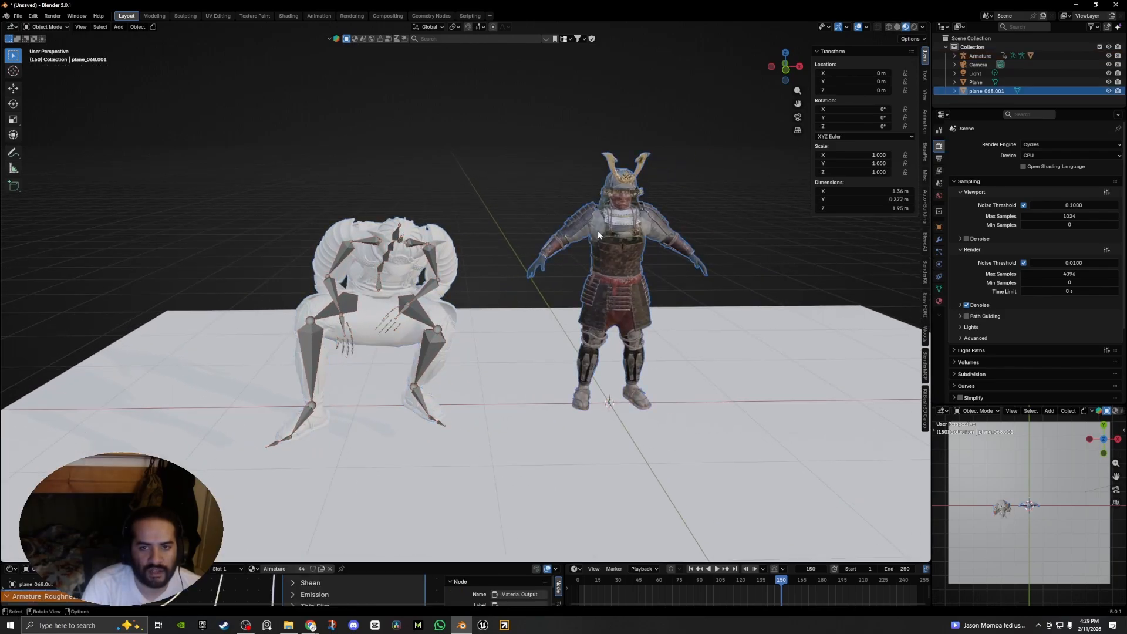
left_click(429, 557)
left_click_drag(429, 562, 429, 393)
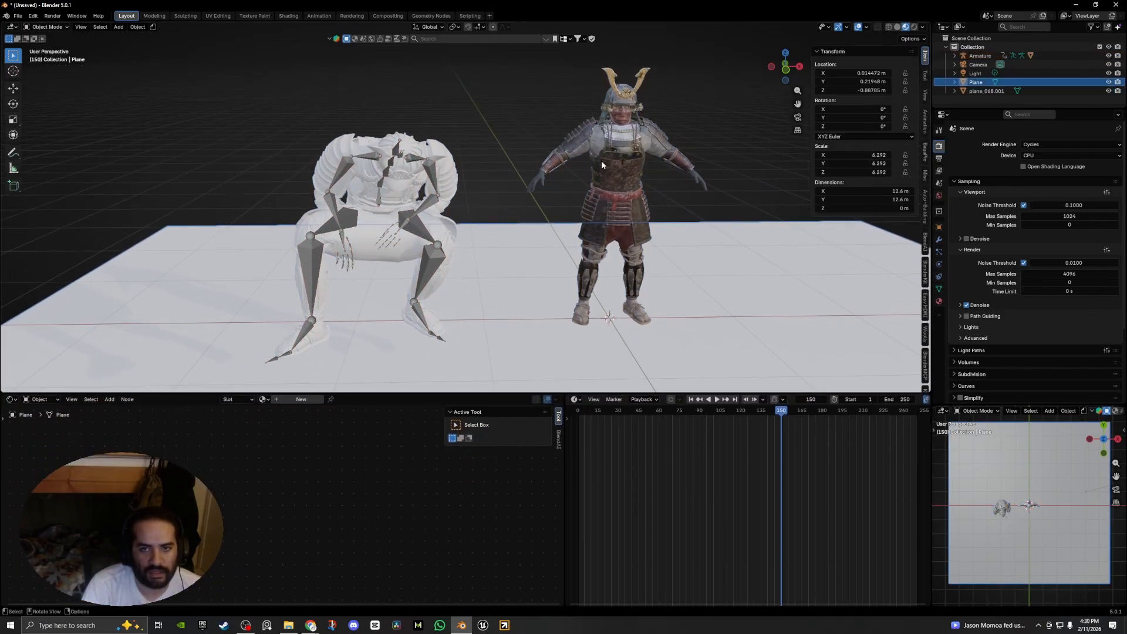
left_click(601, 164)
scroll(315, 508, "down", 5)
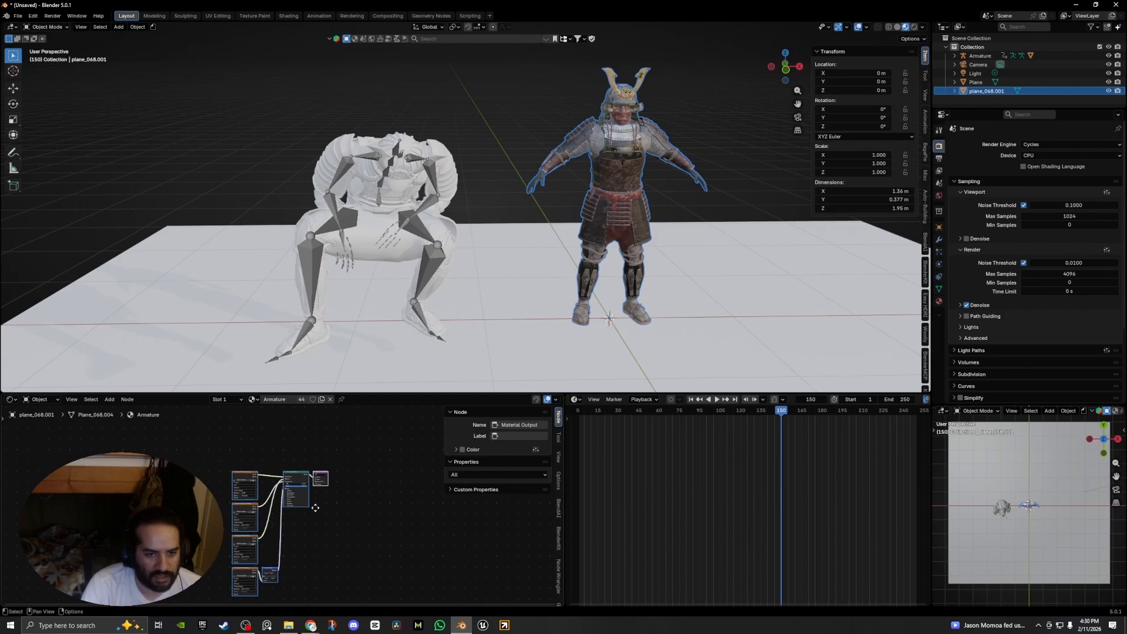
middle_click_drag(315, 508, 333, 458)
left_click_drag(237, 475, 240, 477)
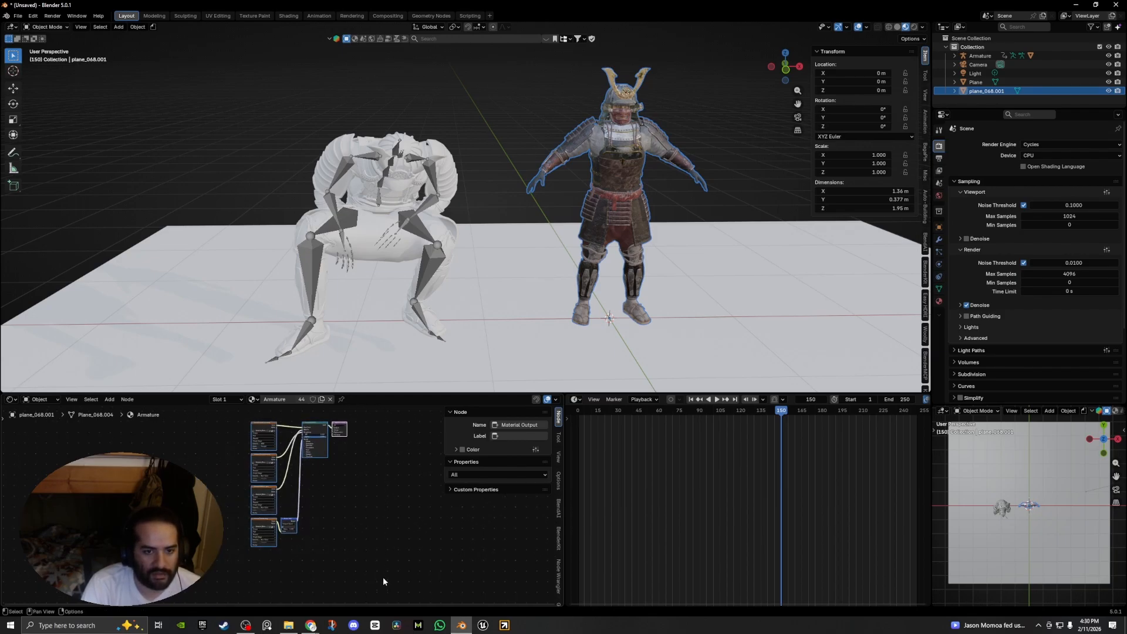
Add a new material to the seated samurai mesh and replace its default nodes with the copied ones.
scroll(399, 190, "up", 2)
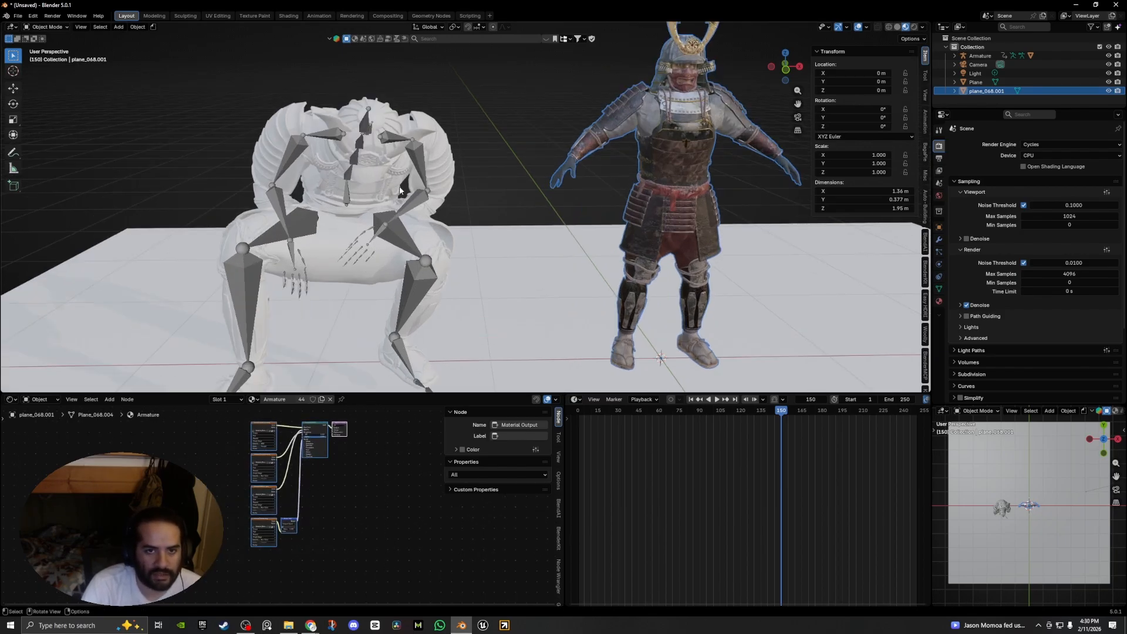
left_click(434, 139)
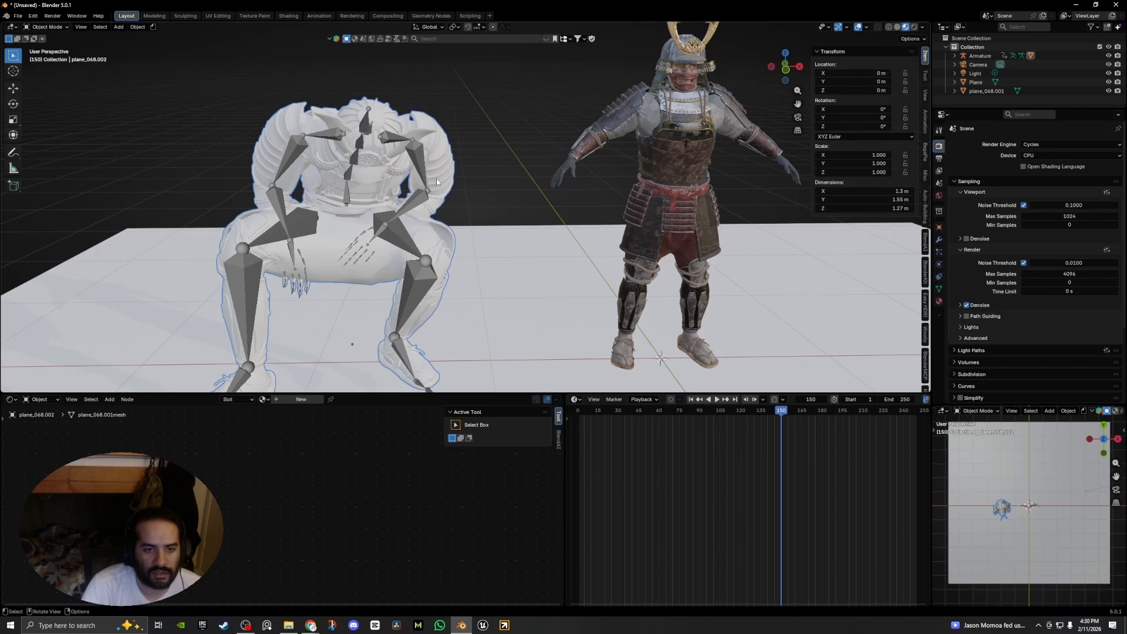
left_click(300, 401)
key("x")
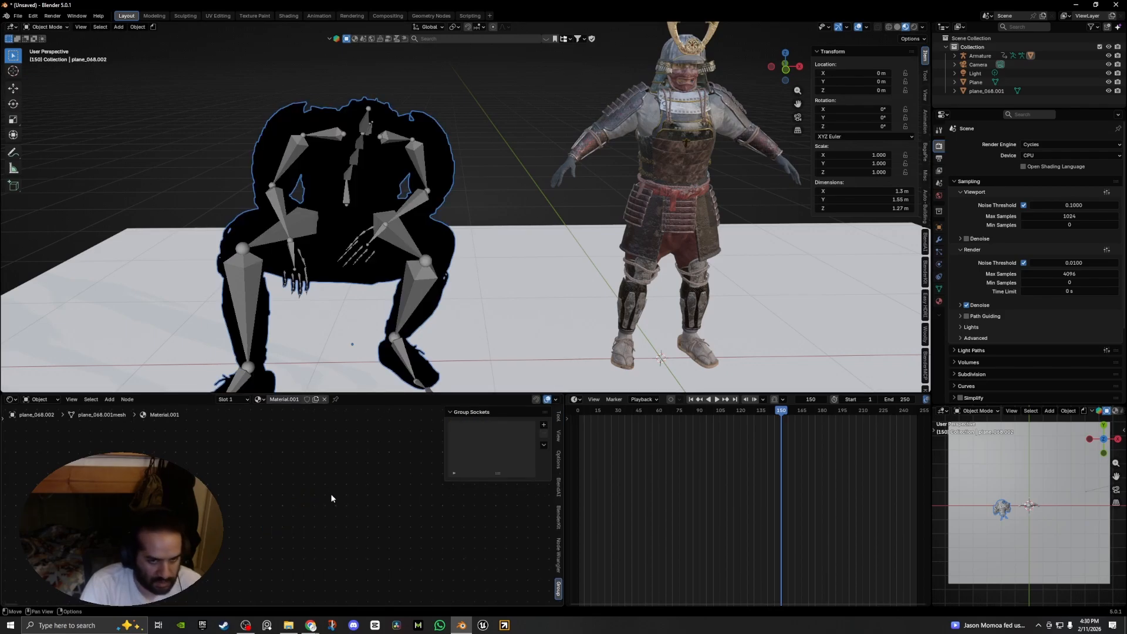
key("ctrl+v")
Hide the seated samurai's armature in the viewport.
middle_click_drag(420, 216, 499, 208)
left_click(410, 209)
key("h")
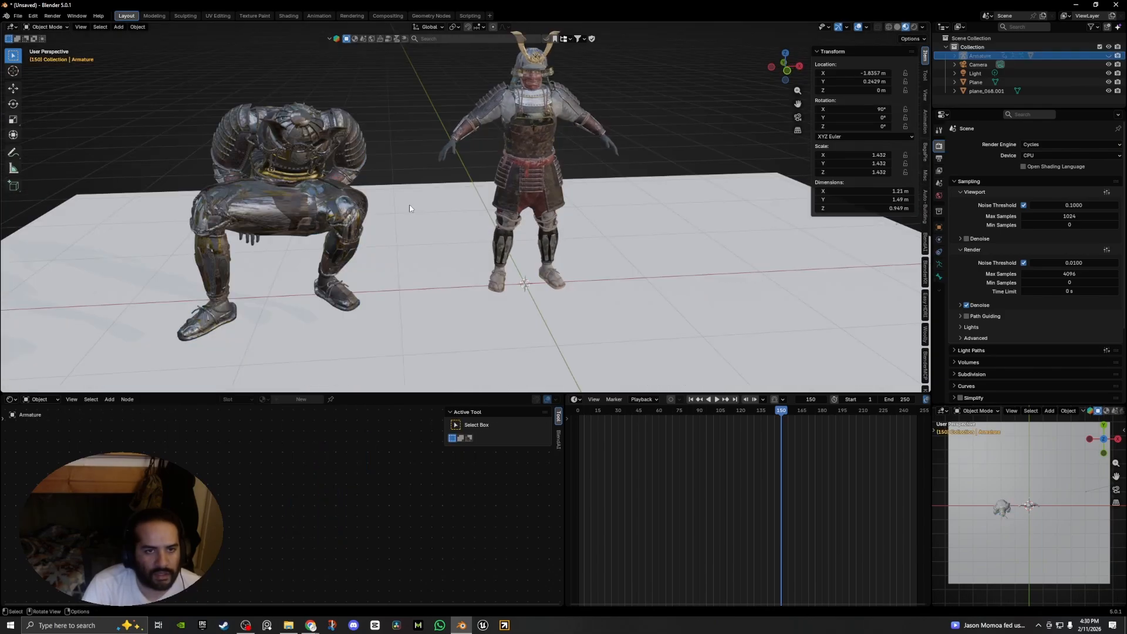
Select the original standing samurai and start an FBX export into the Downloads folder.
middle_click_drag(459, 177, 411, 177)
left_click(479, 171)
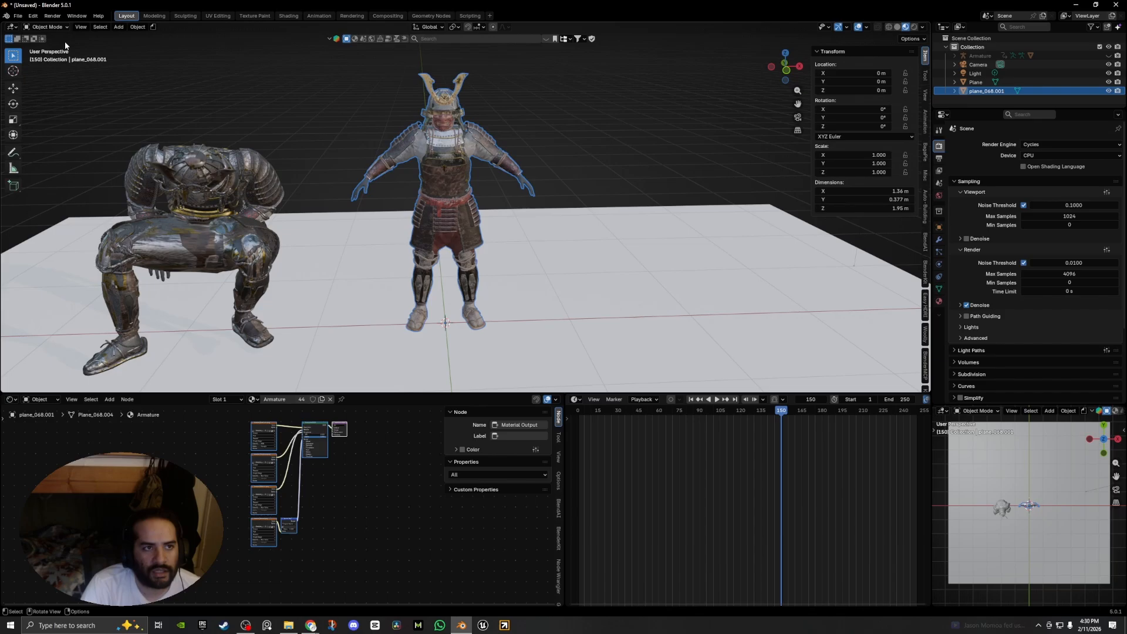
left_click(18, 16)
mouse_move(40, 148)
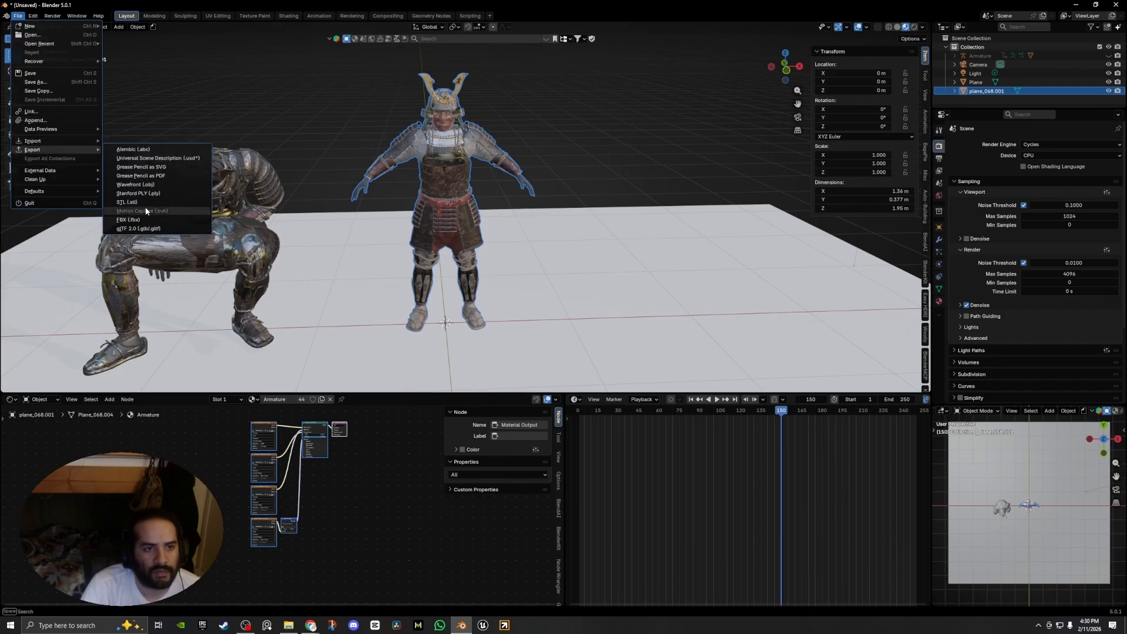
left_click(128, 219)
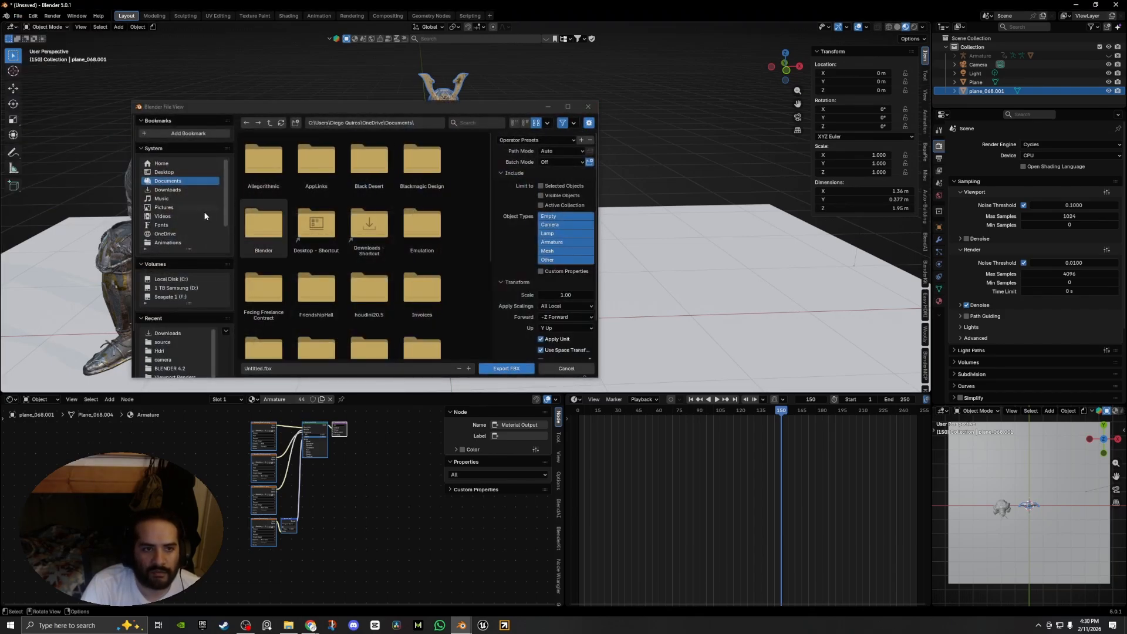
left_click(177, 189)
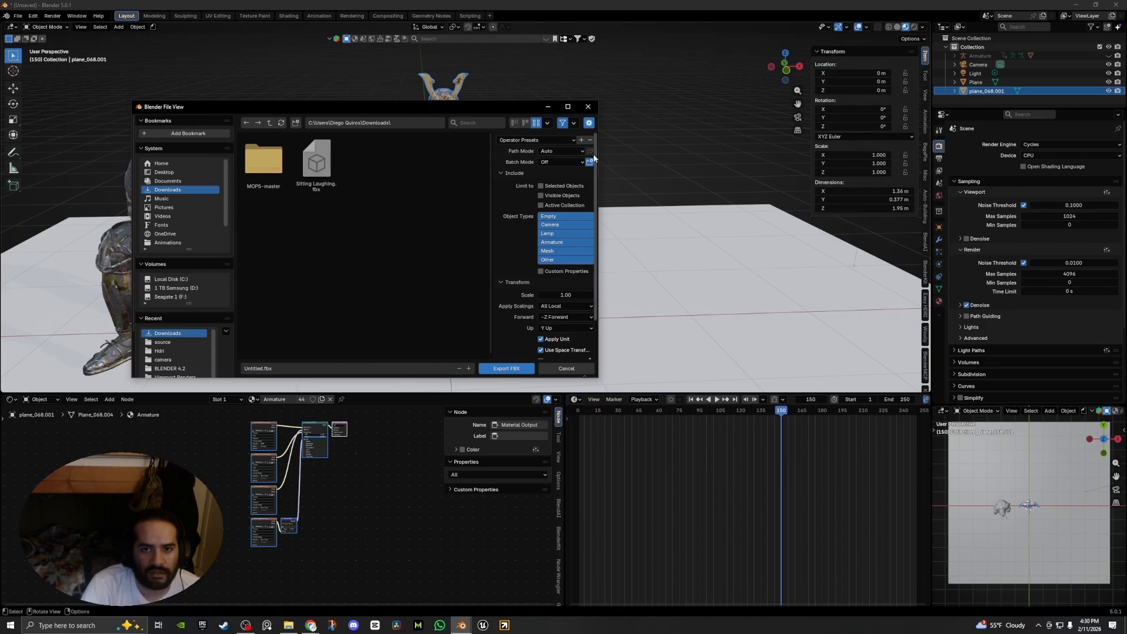
Set Path Mode to Copy with embedded textures, limit the export to selected objects of type Mesh, and export Untitled.fbx.
left_click(564, 151)
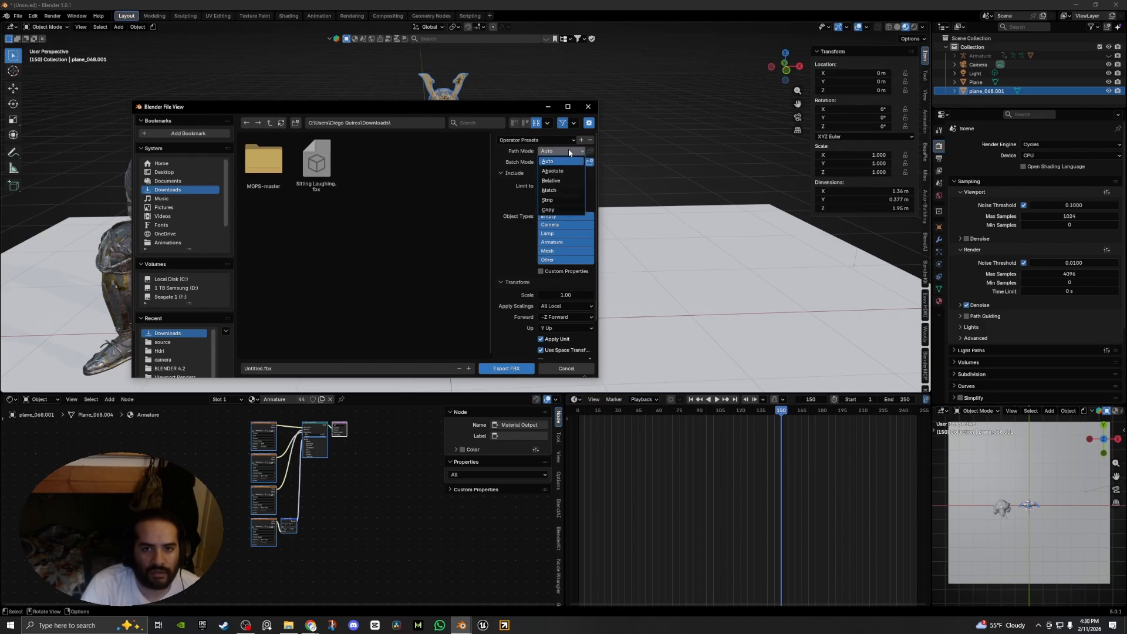
left_click(551, 210)
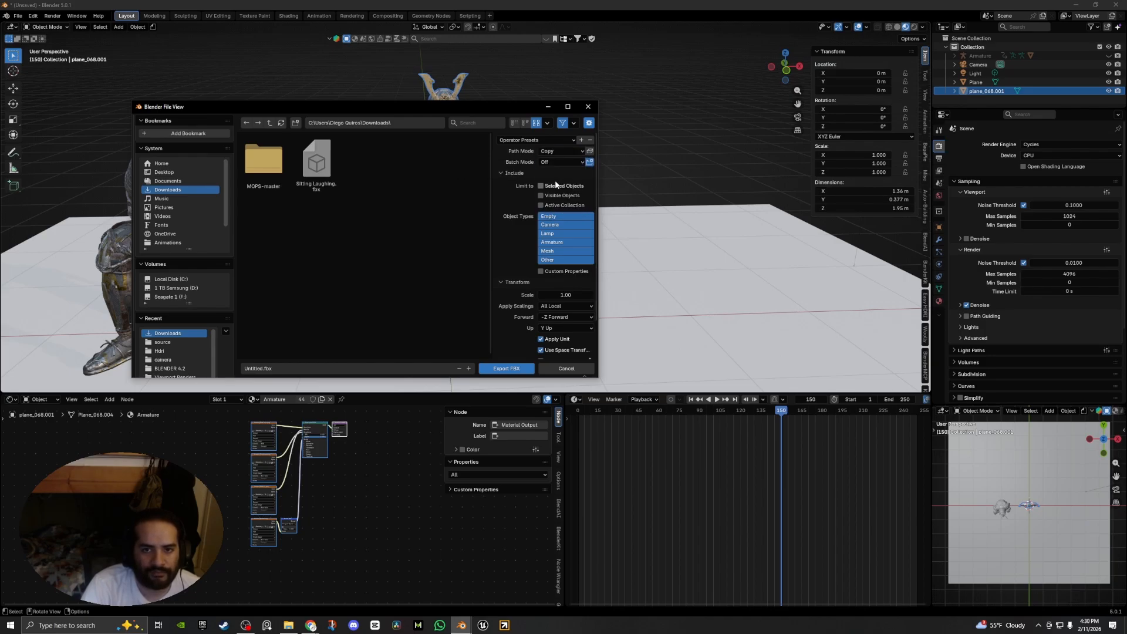
left_click(590, 151)
left_click(543, 252)
scroll(515, 317, "down", 2)
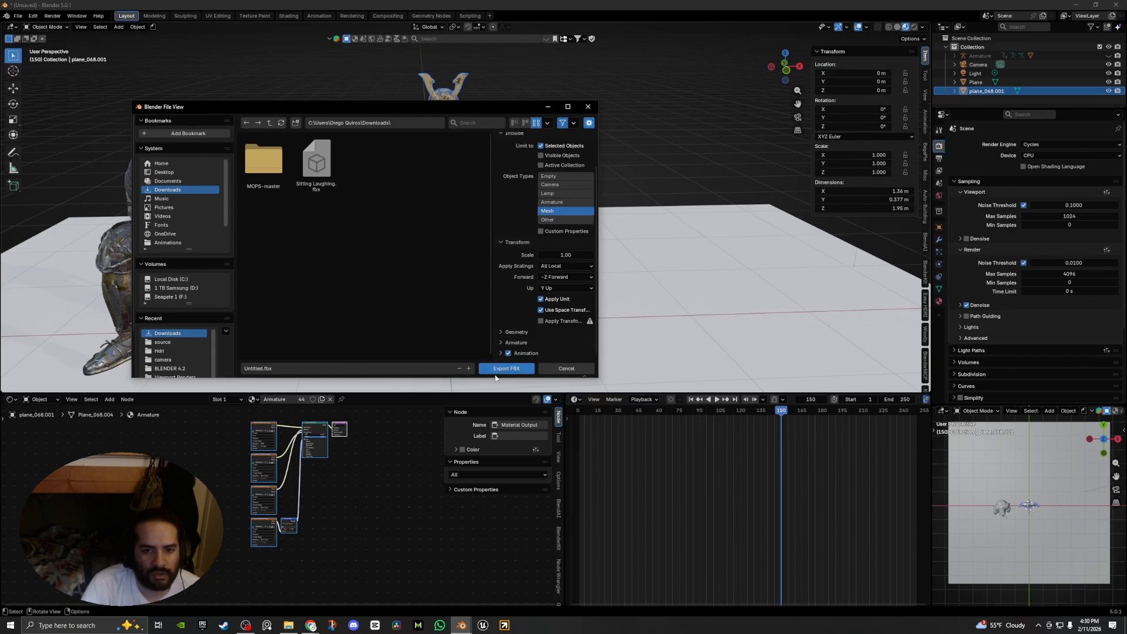
left_click(495, 371)
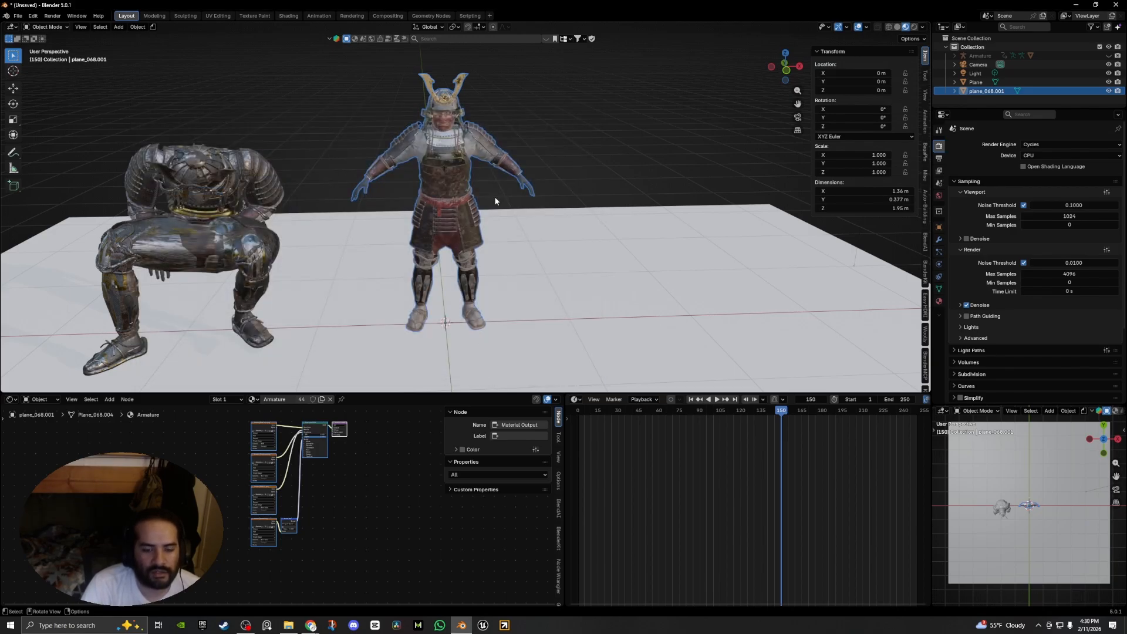
Switch to Mixamo in the browser and try to upload Untitled.fbx from Downloads as a new character.
mouse_move(311, 625)
left_click(334, 586)
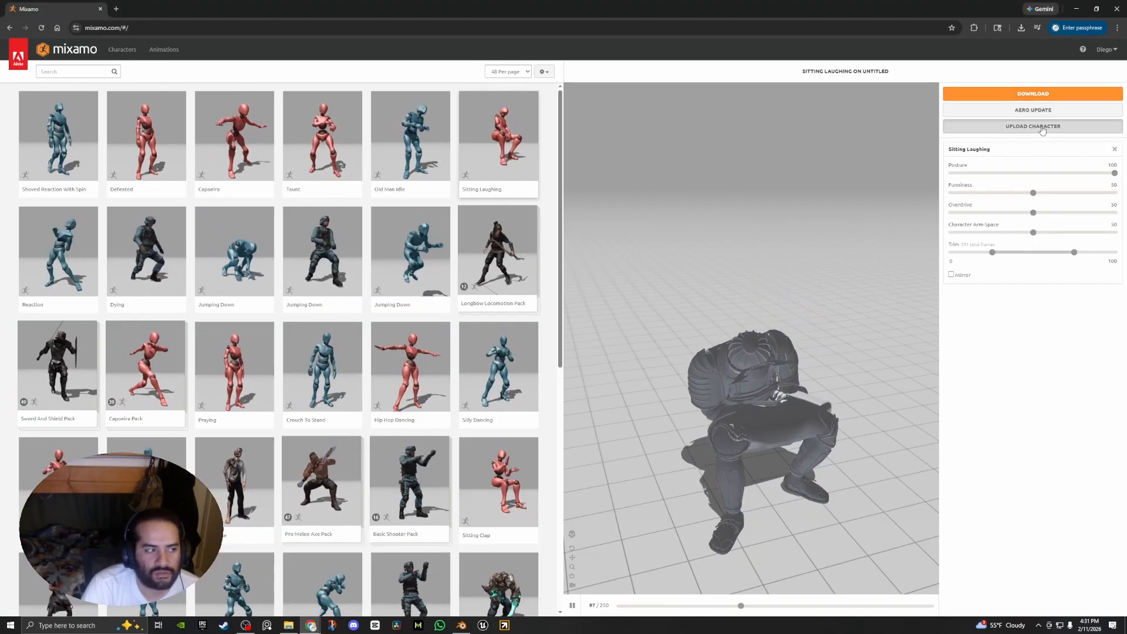
left_click(1040, 128)
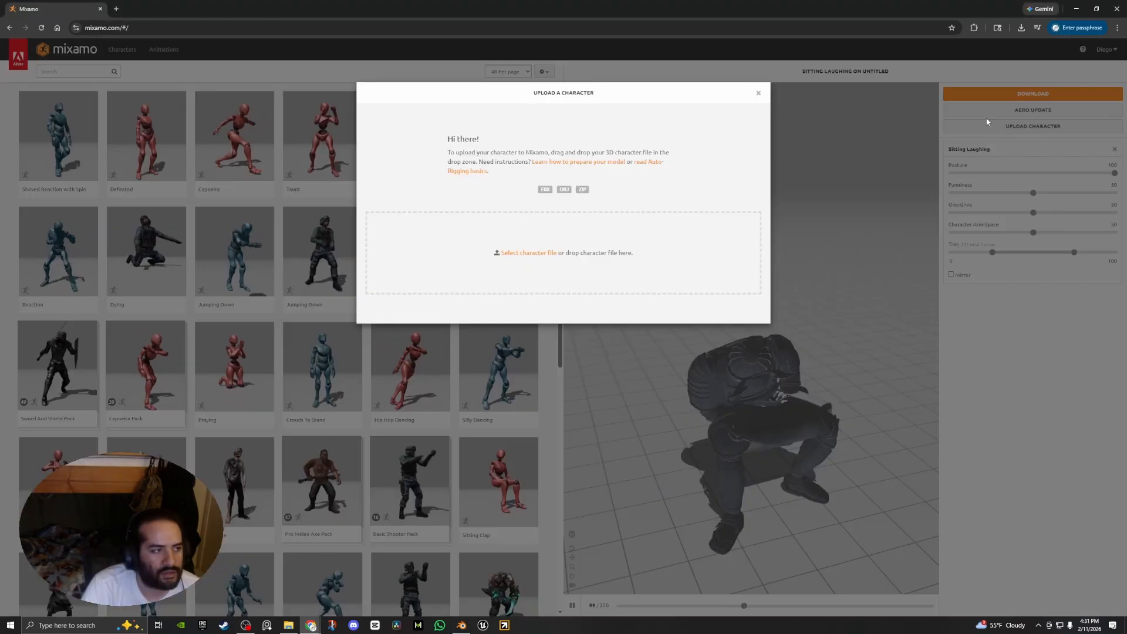
left_click(514, 254)
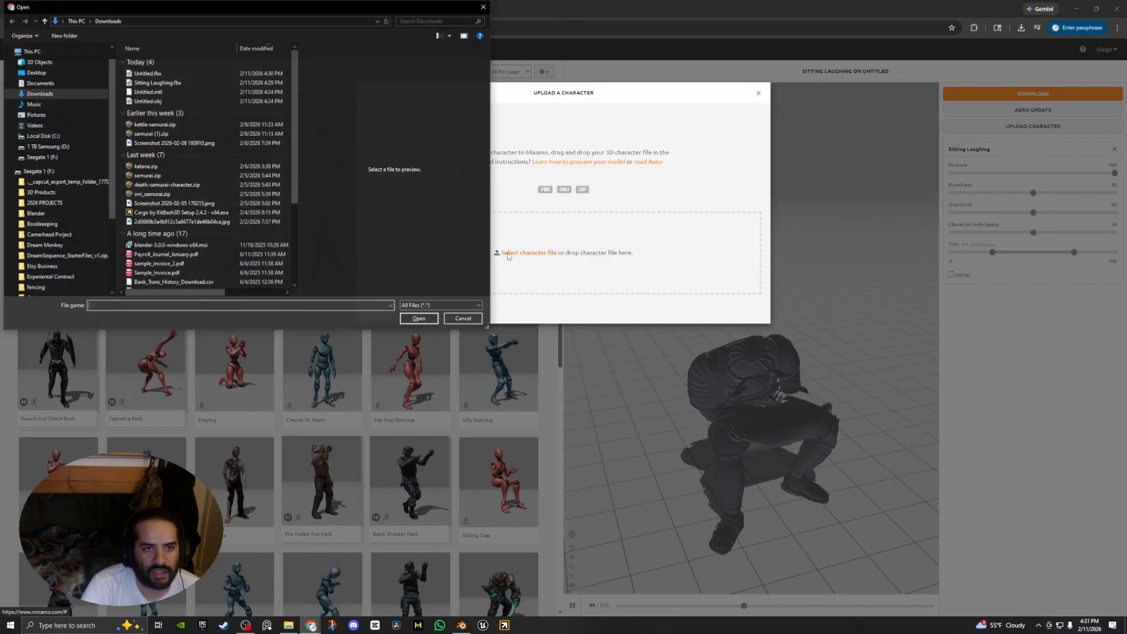
left_click(420, 319)
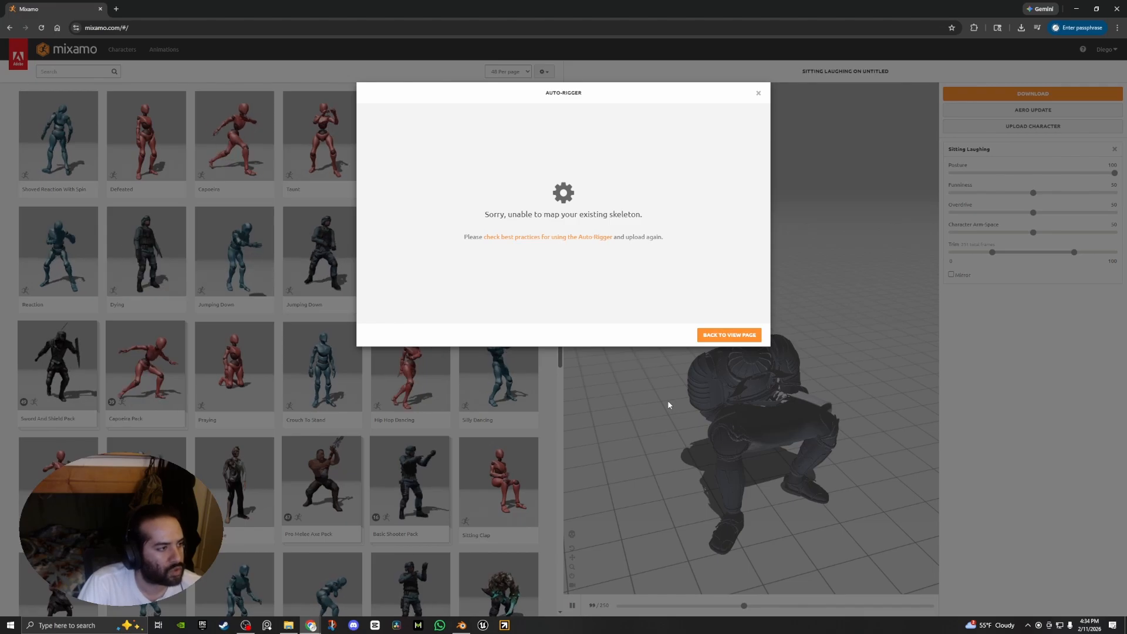
Switch back to Blender and scrub the timeline back to frame 12 to review the textured samurai's animation.
left_click(461, 625)
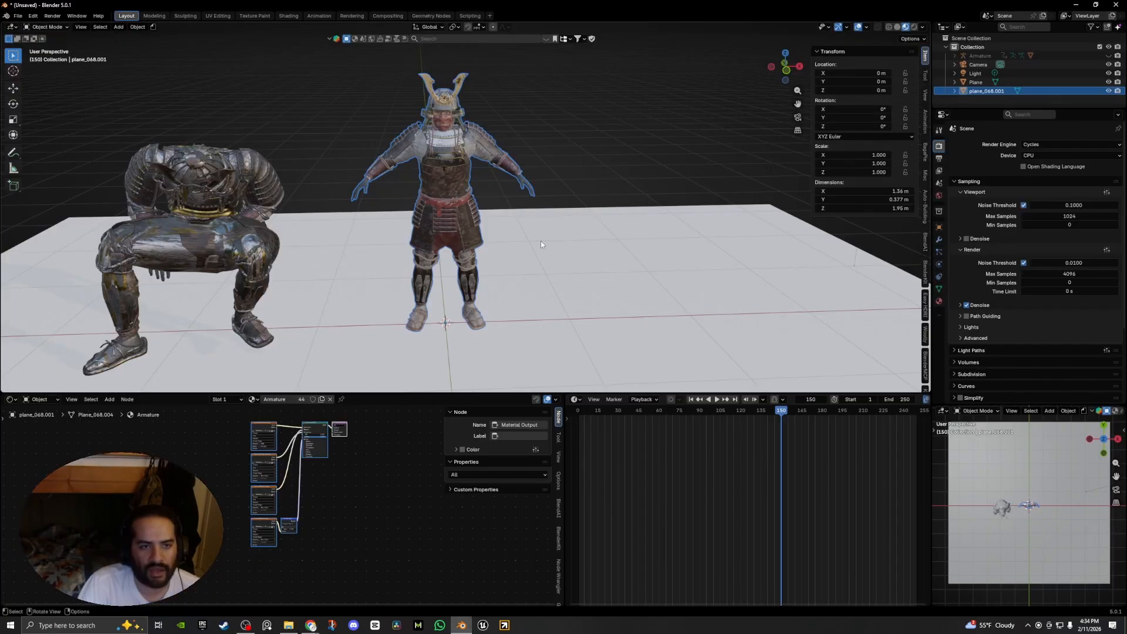
left_click_drag(661, 423, 594, 417)
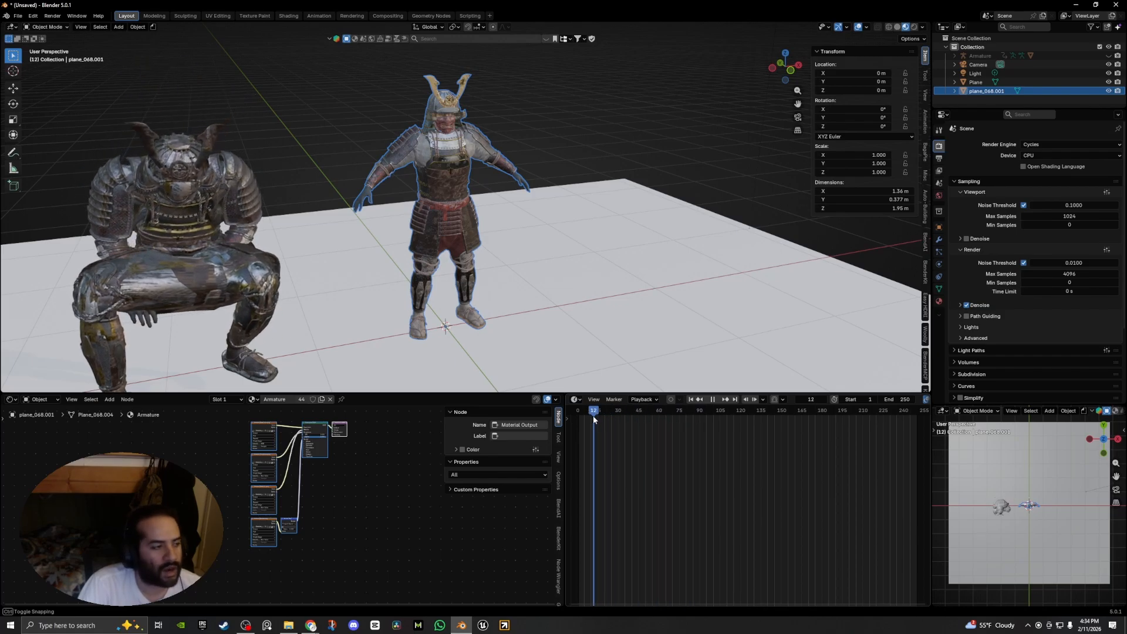